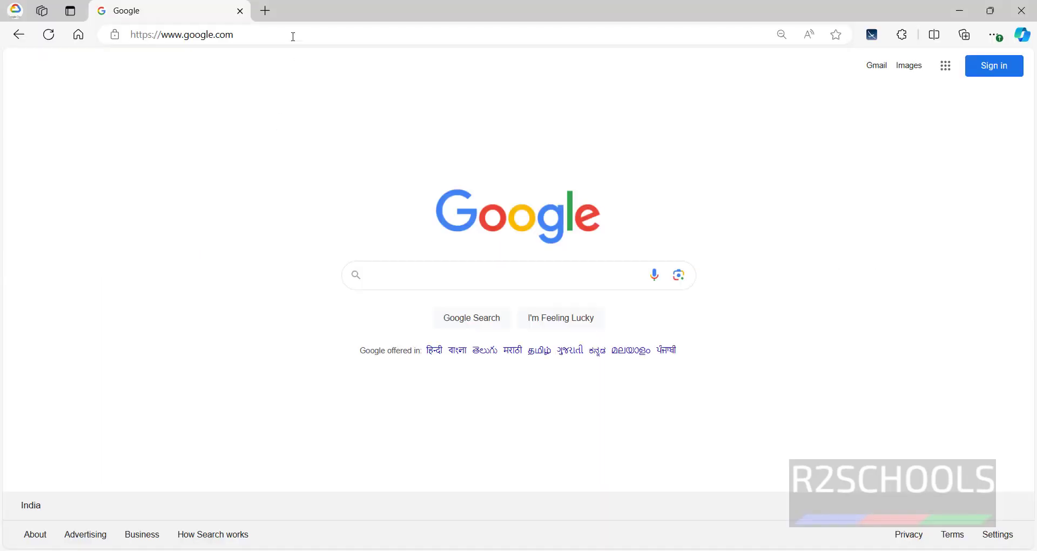
Load grafana.com in Edge in place of the Google start page.
click(297, 35)
text(gra)
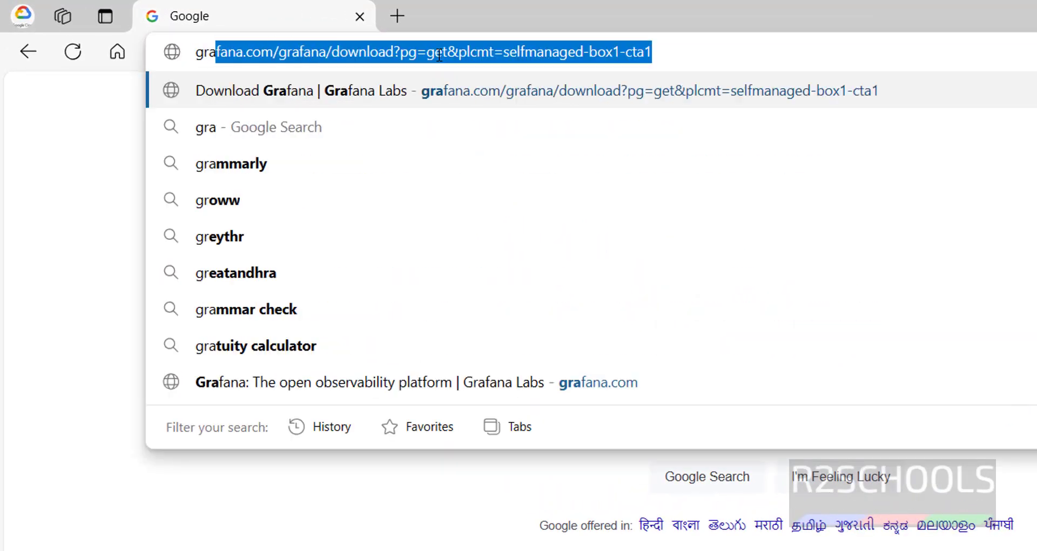
text(fana.com)
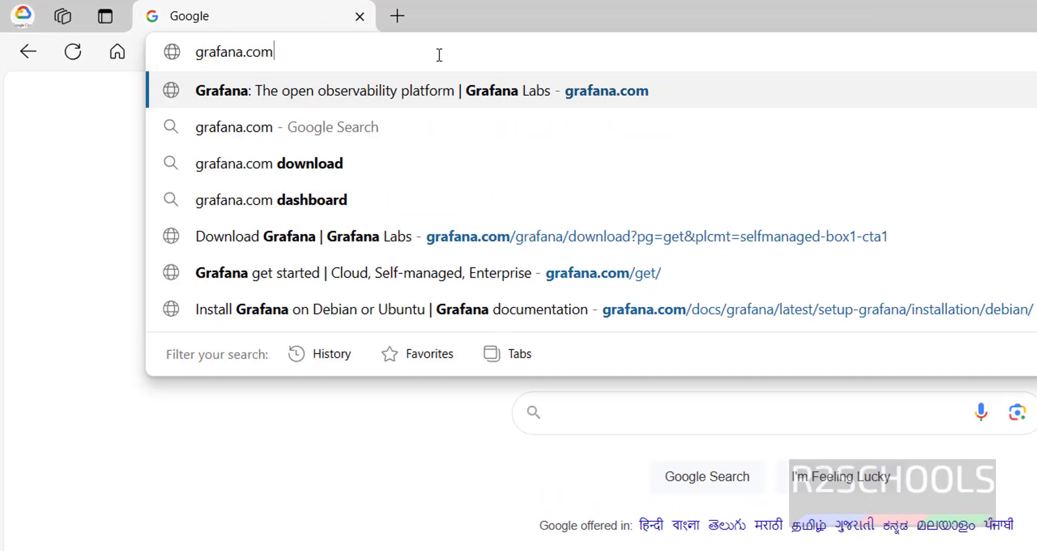
key(Return)
Open the Install Grafana docs and read through the OS, database and browser requirements.
click(744, 97)
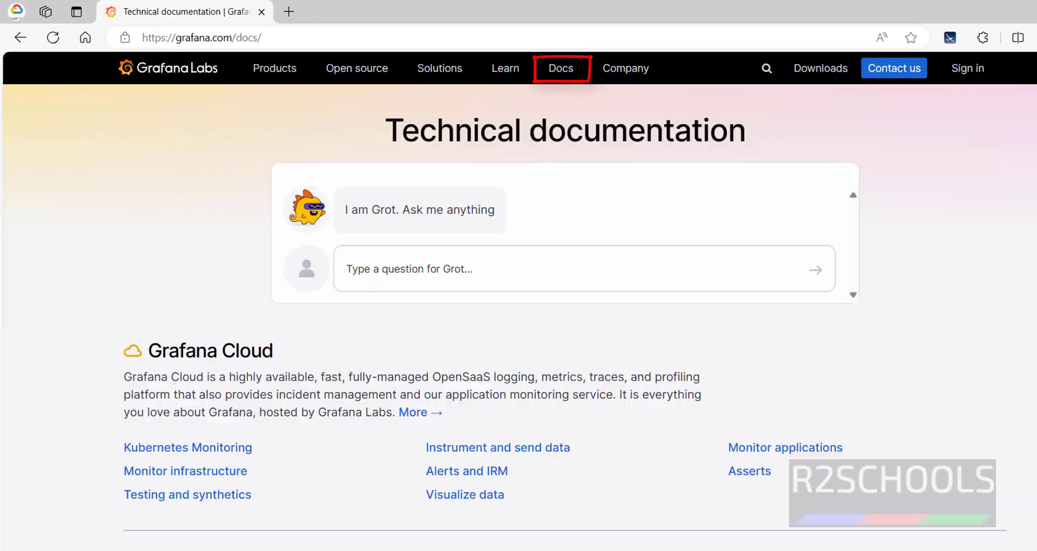
scroll(1034, 135, down, 8)
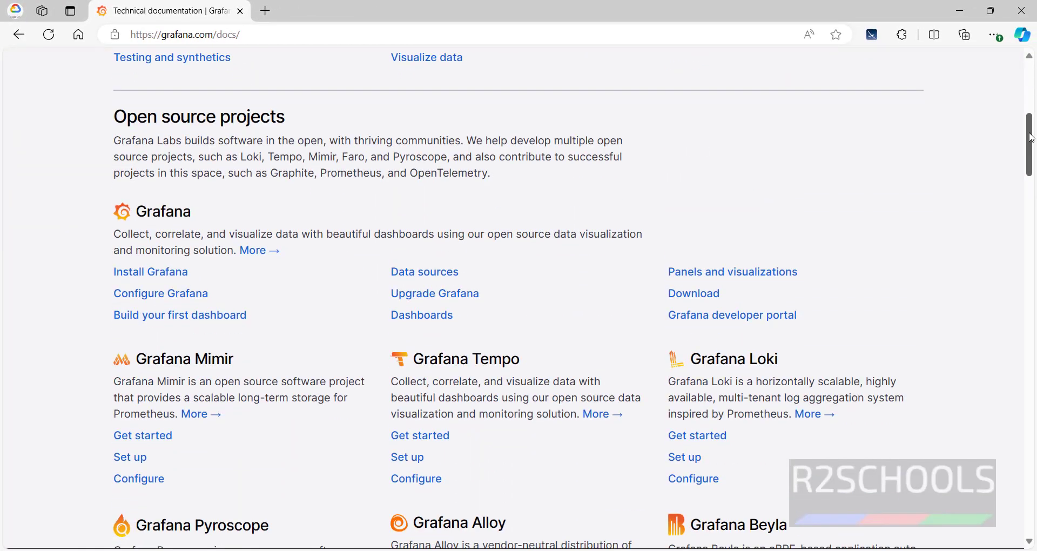
click(173, 280)
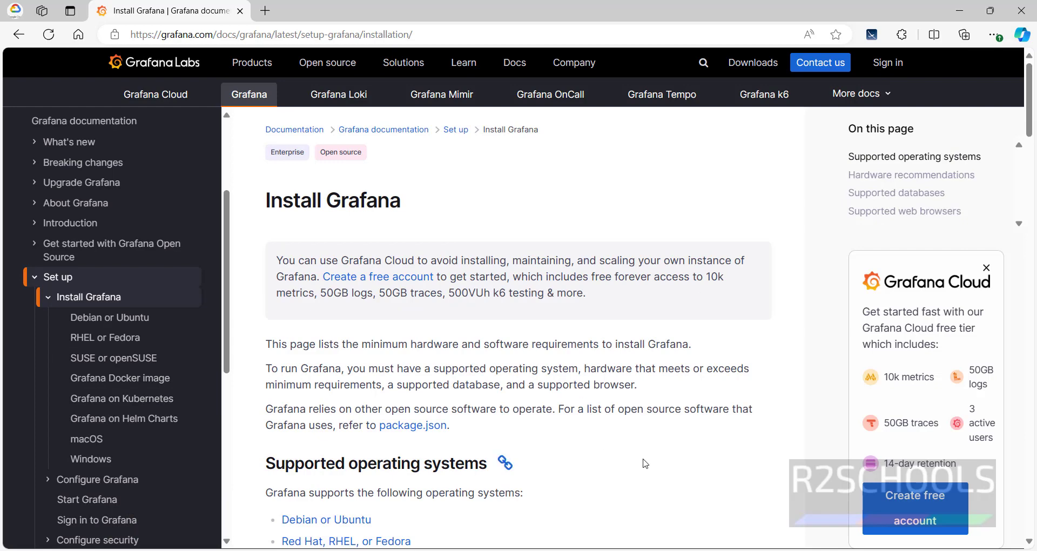
scroll(644, 463, down, 5)
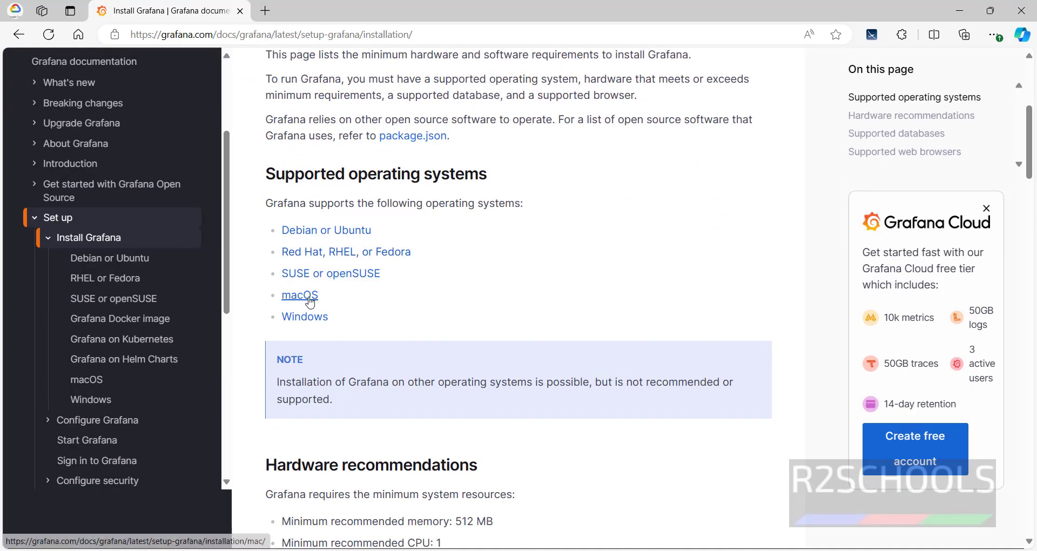
drag(1029, 153, 1031, 187)
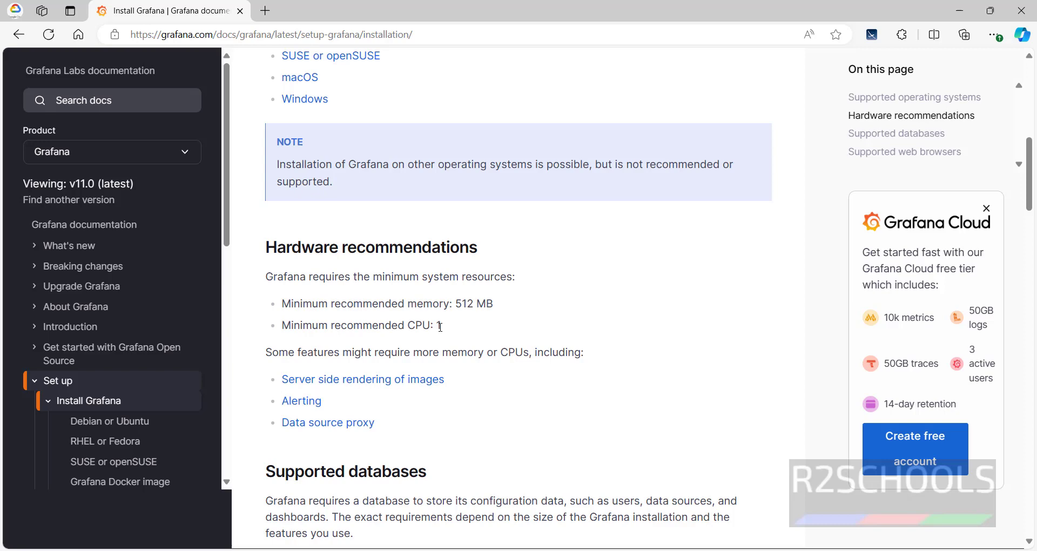
scroll(440, 327, down, 5)
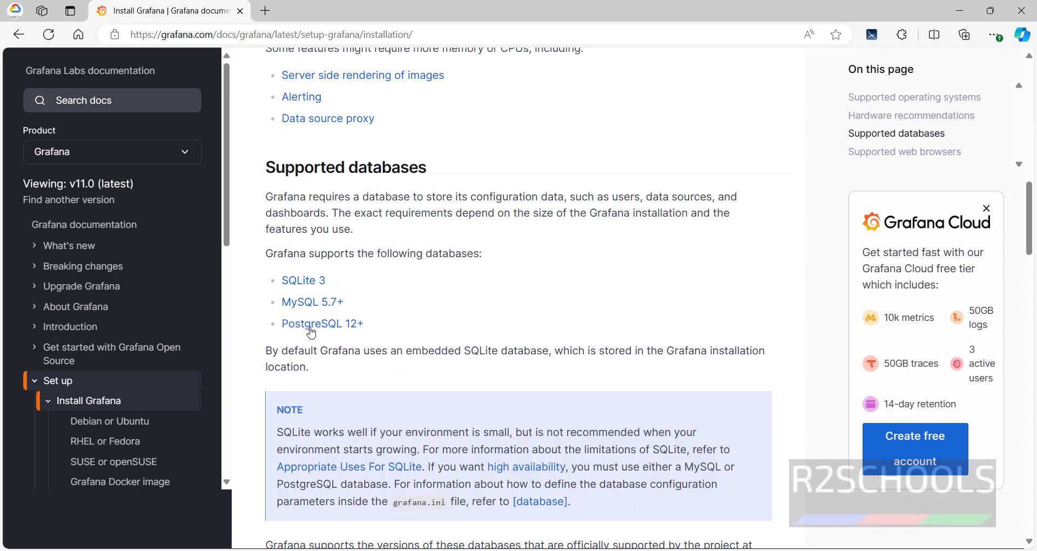
scroll(1031, 255, down, 3)
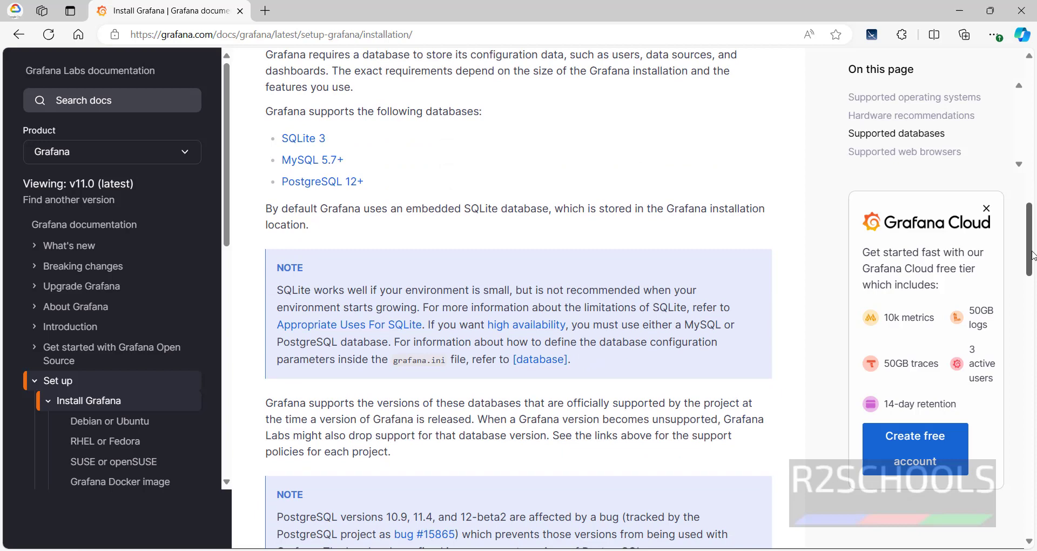
scroll(1031, 256, down, 10)
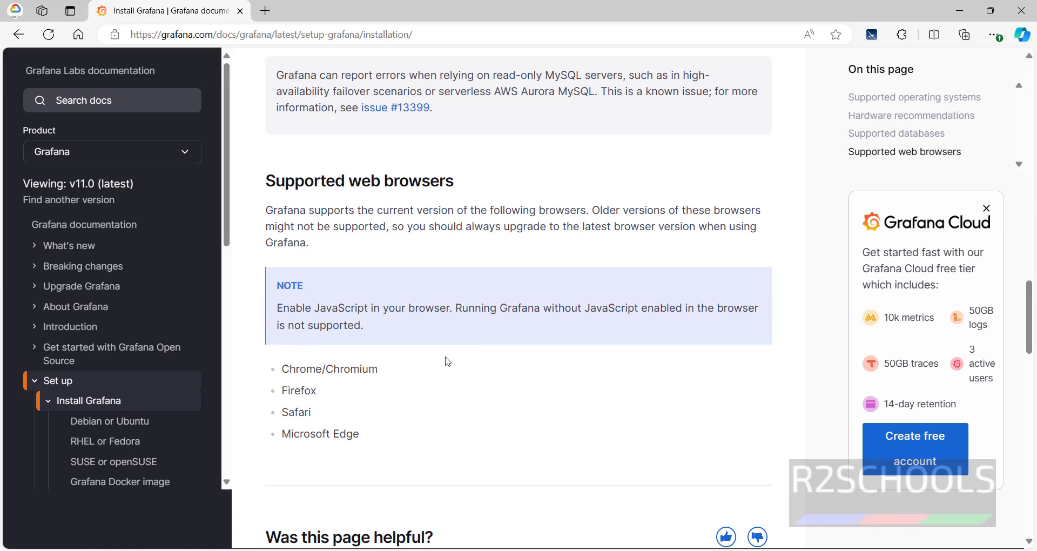
scroll(162, 368, down, 3)
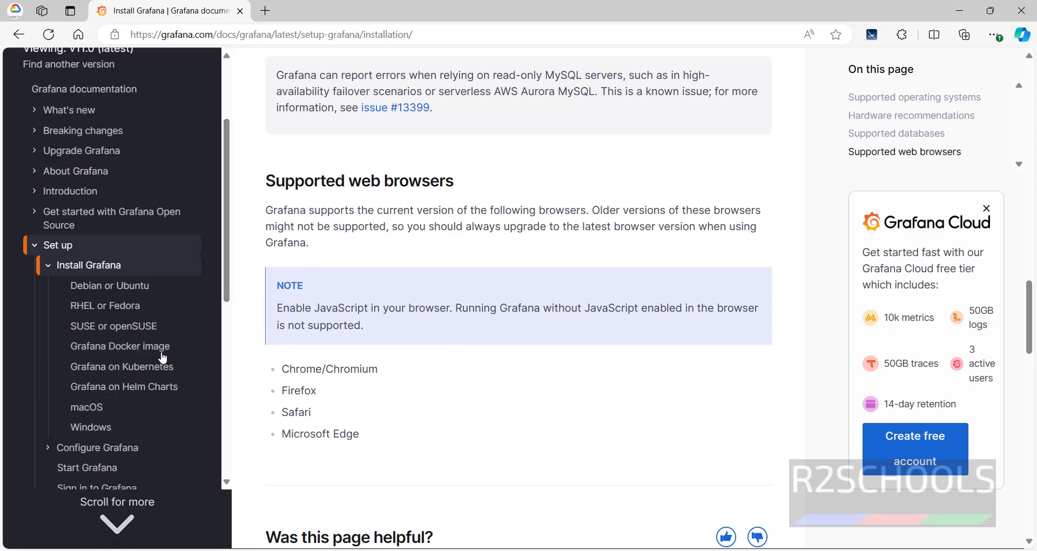
From the Windows install instructions, open the Grafana download page in a new tab.
click(106, 435)
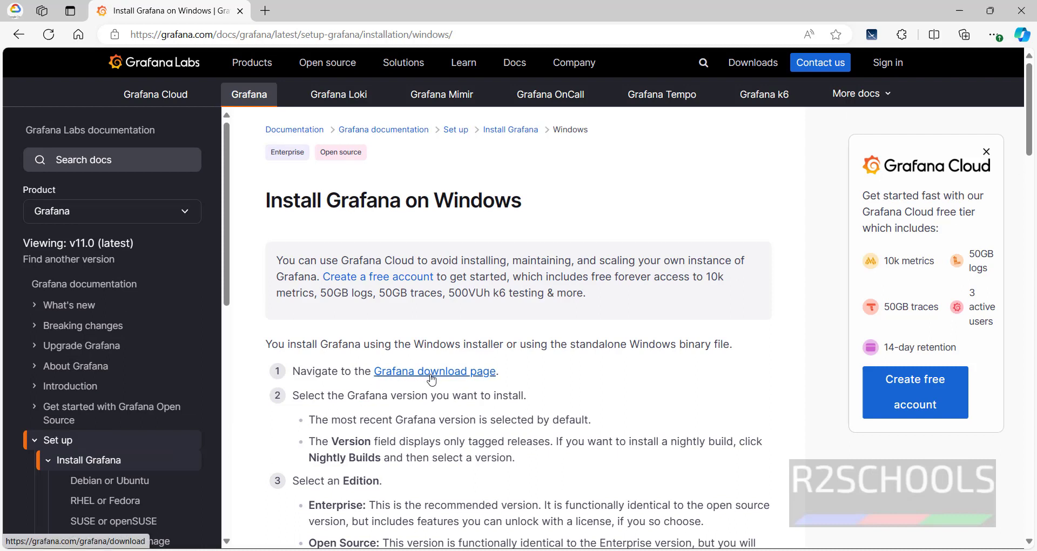
right_click(432, 379)
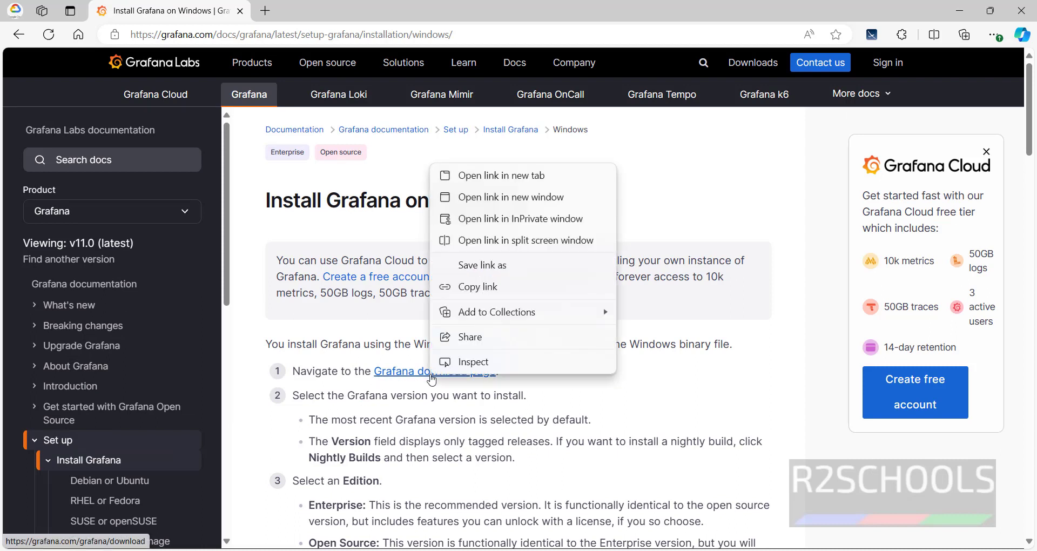
click(475, 179)
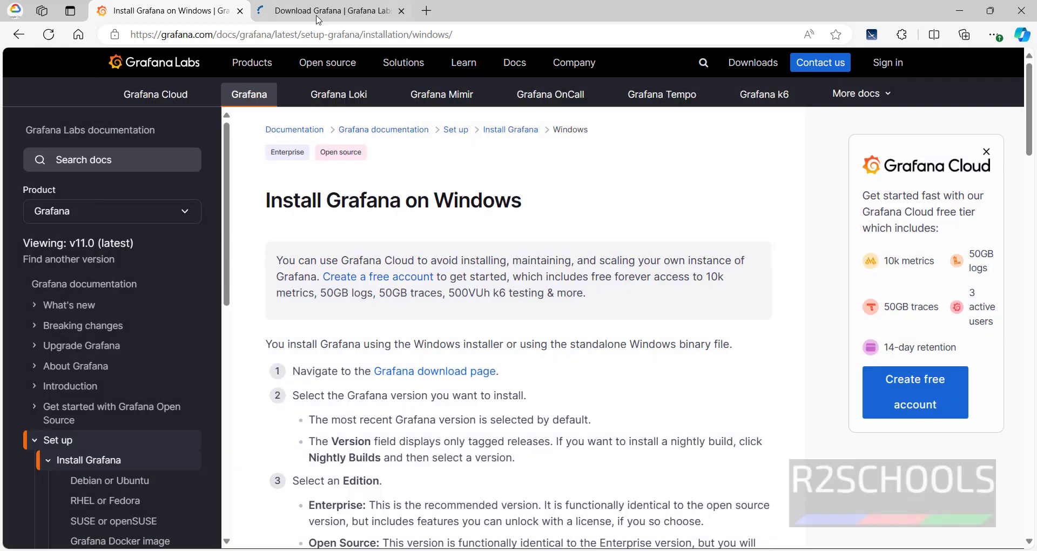
click(324, 10)
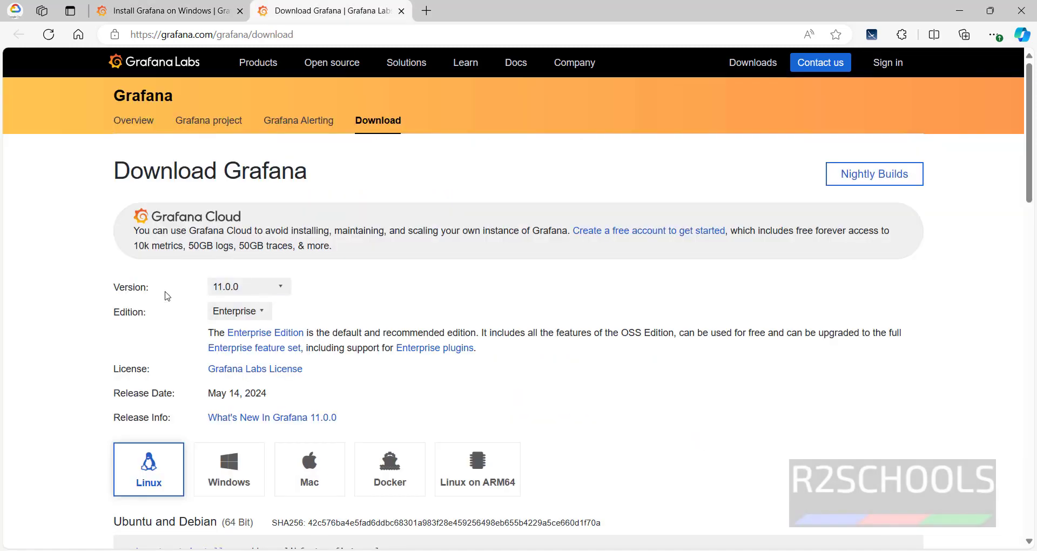
Download the Enterprise 11.0.0 Windows installer, grafana-enterprise-11.0.0.windows-amd64.msi.
click(246, 287)
click(242, 299)
click(239, 312)
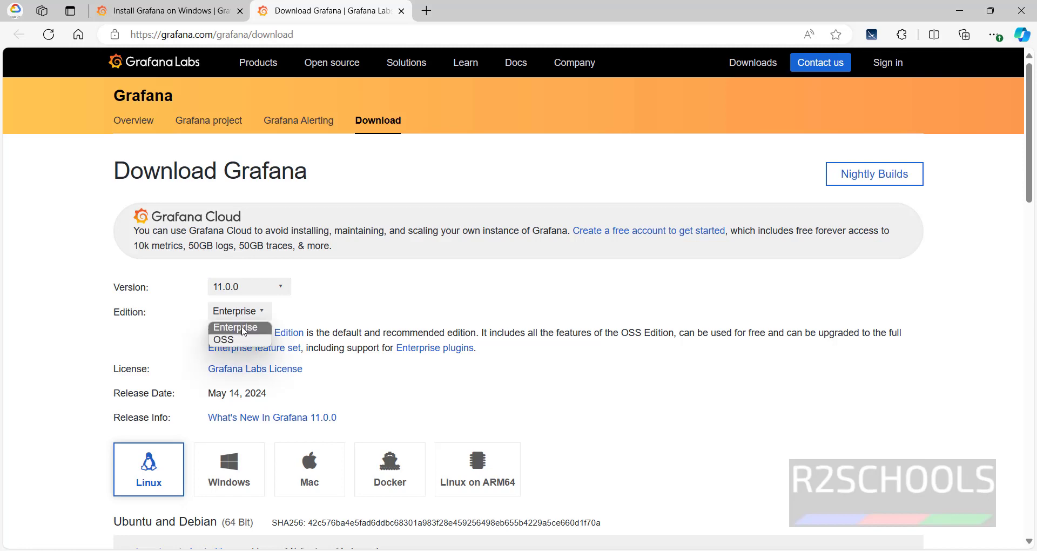
click(244, 328)
scroll(243, 270, down, 5)
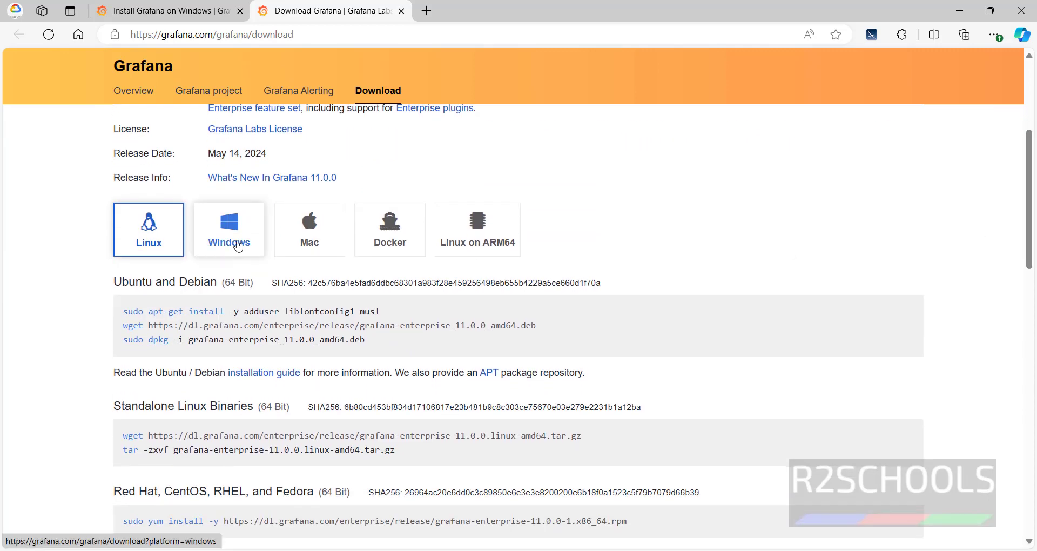
click(231, 241)
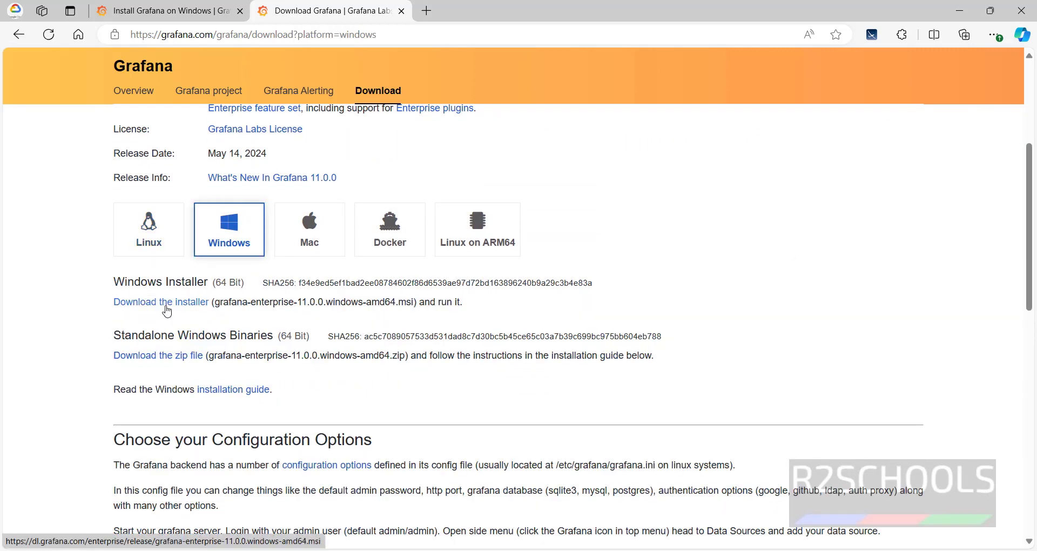
click(166, 306)
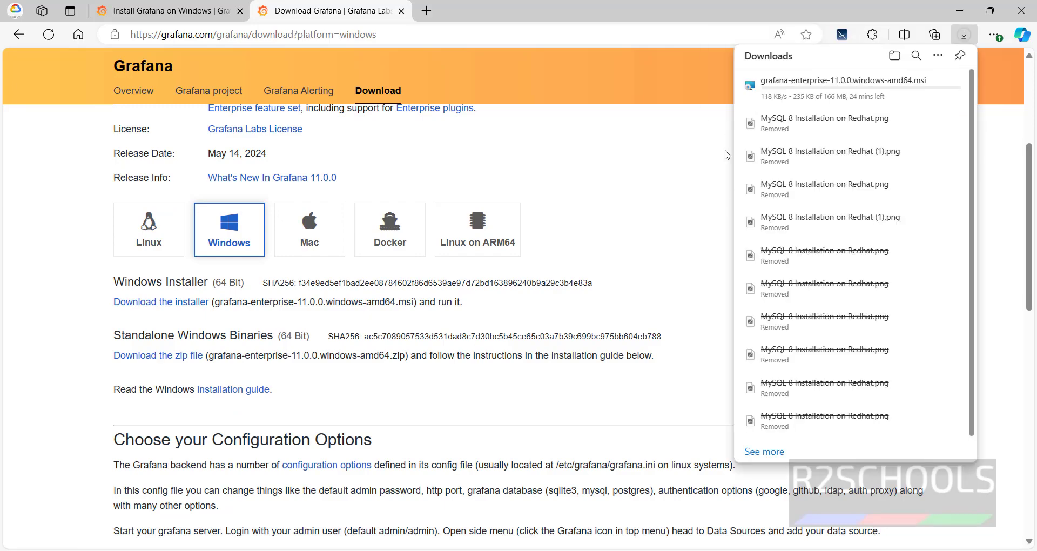
Clear removed items from the Edge downloads list.
click(937, 55)
click(805, 108)
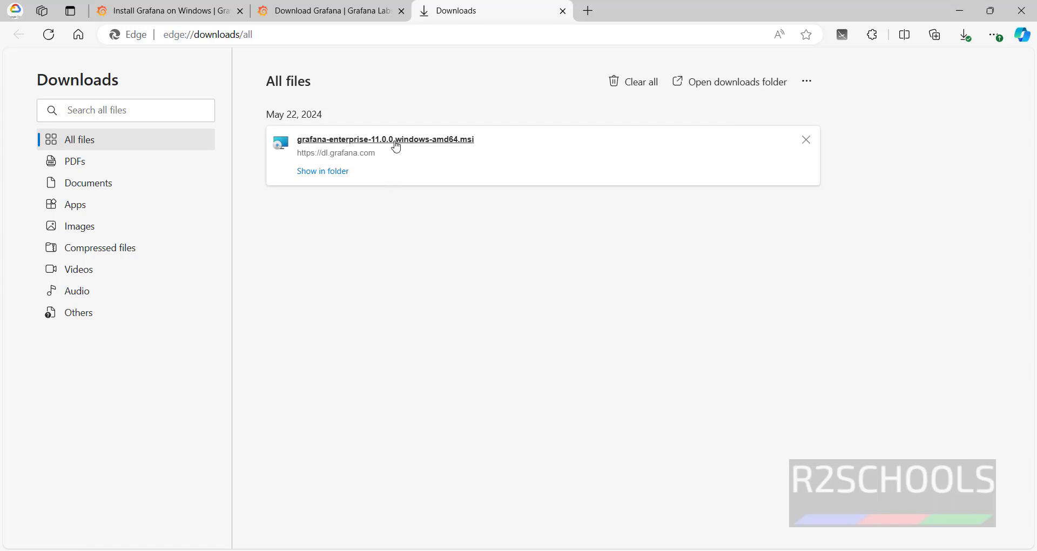
Run the Grafana Enterprise installer, accept the license, keep default features and location, and finish.
click(397, 147)
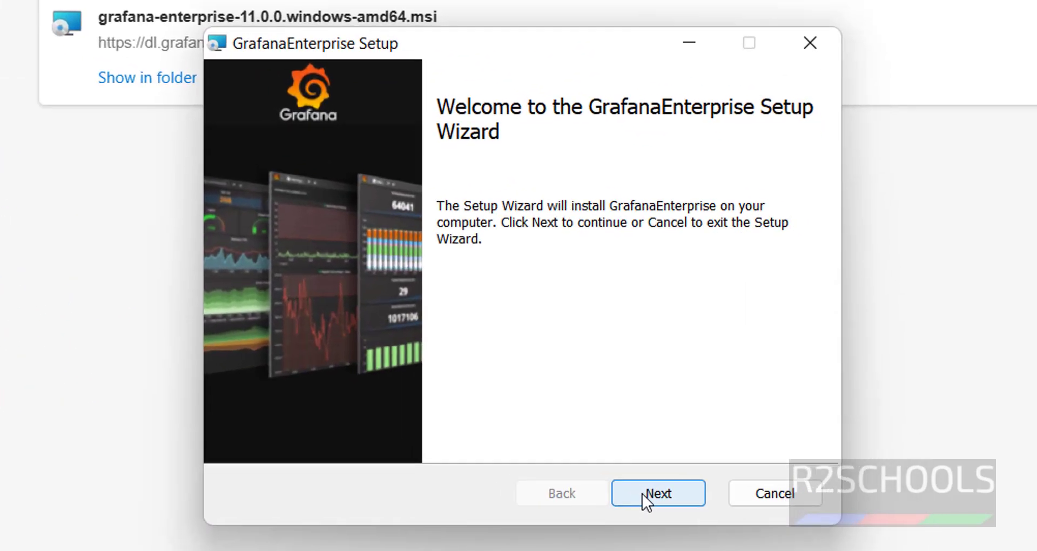
click(759, 512)
click(628, 467)
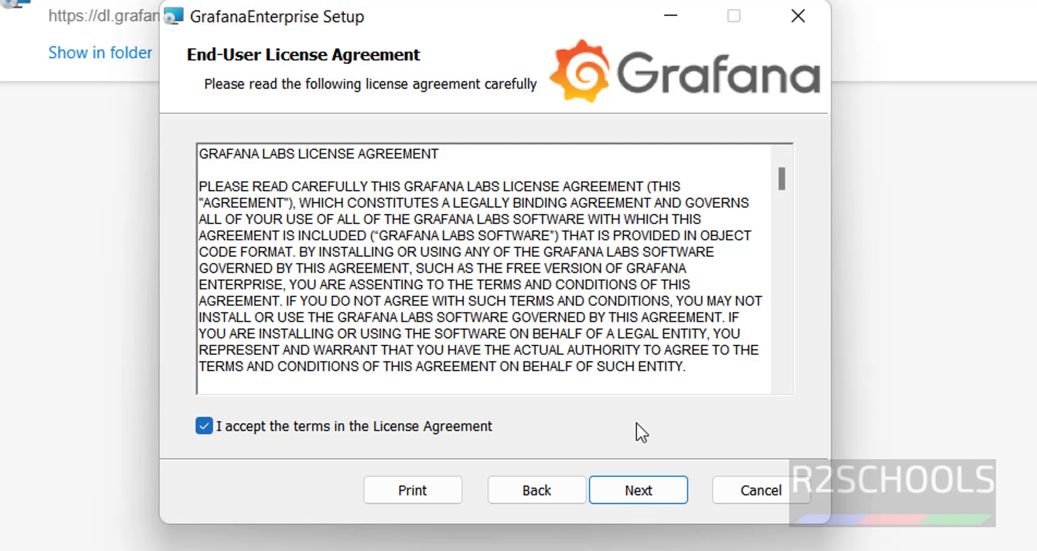
click(626, 504)
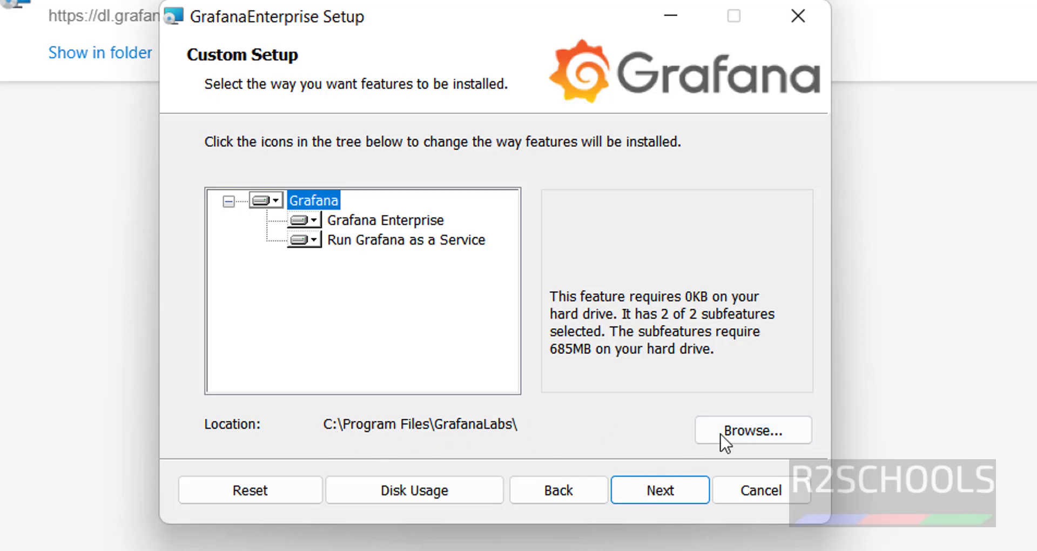
click(659, 492)
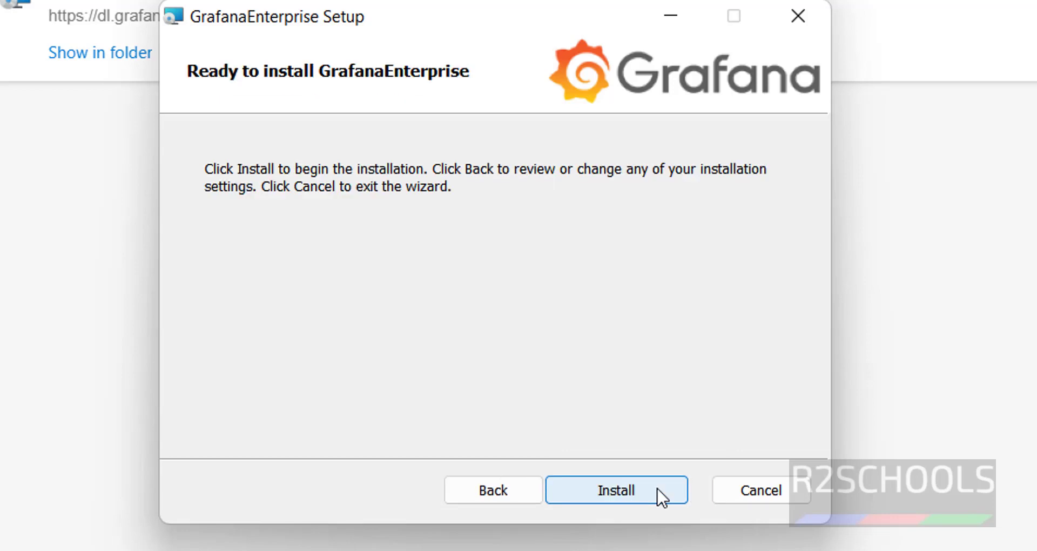
click(659, 493)
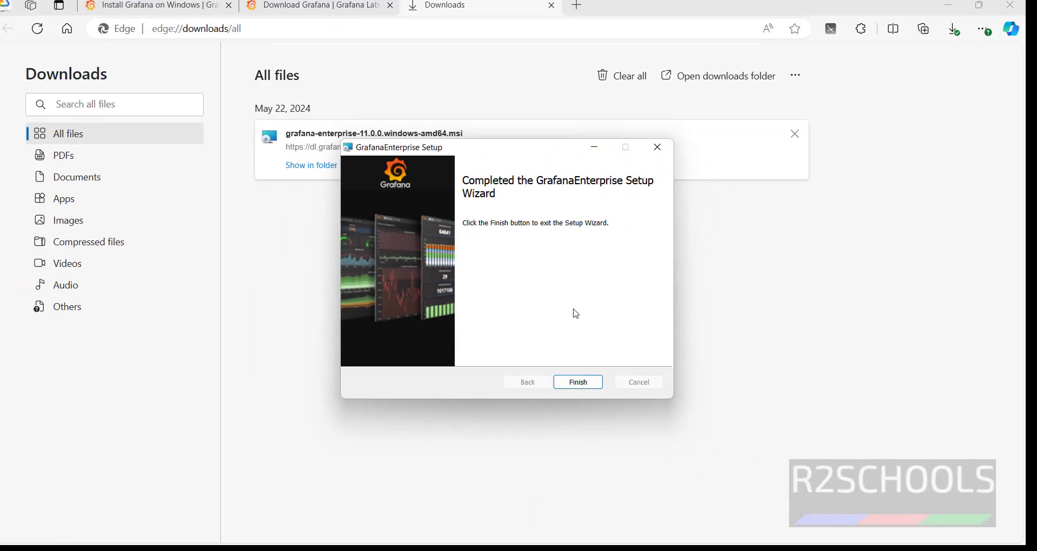
click(565, 385)
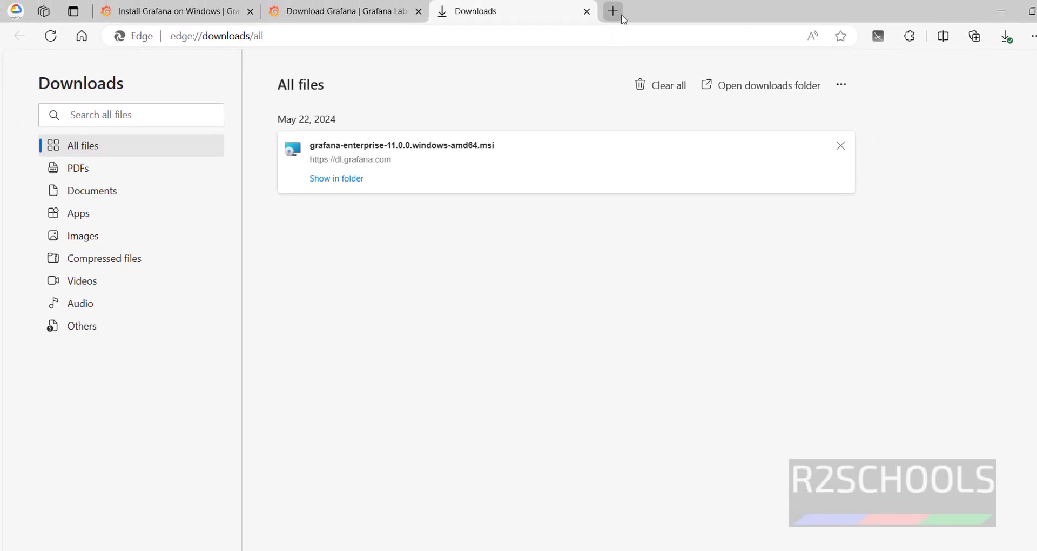
Open localhost:3000 in a new tab and log in with the default admin credentials.
click(589, 11)
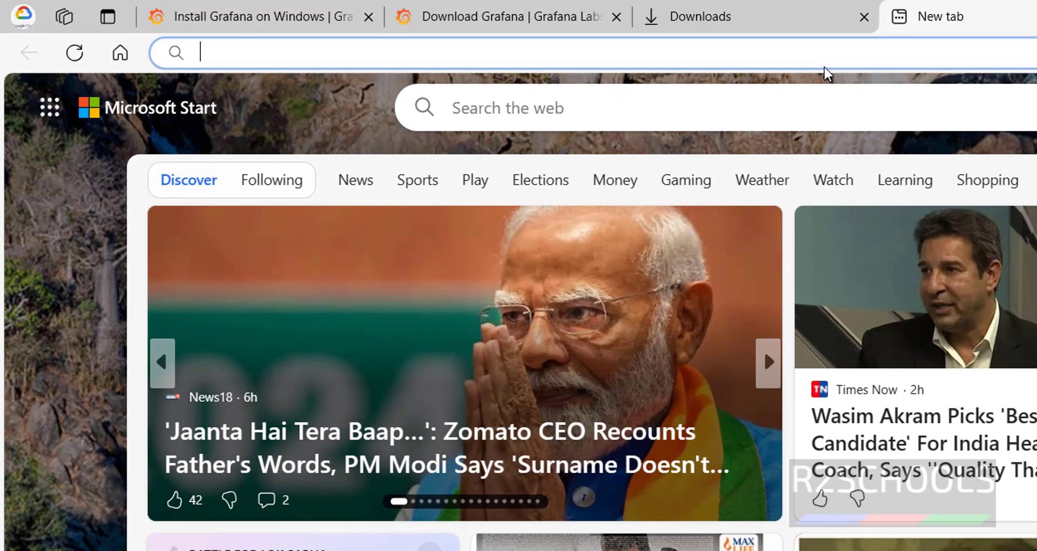
text(localhost)
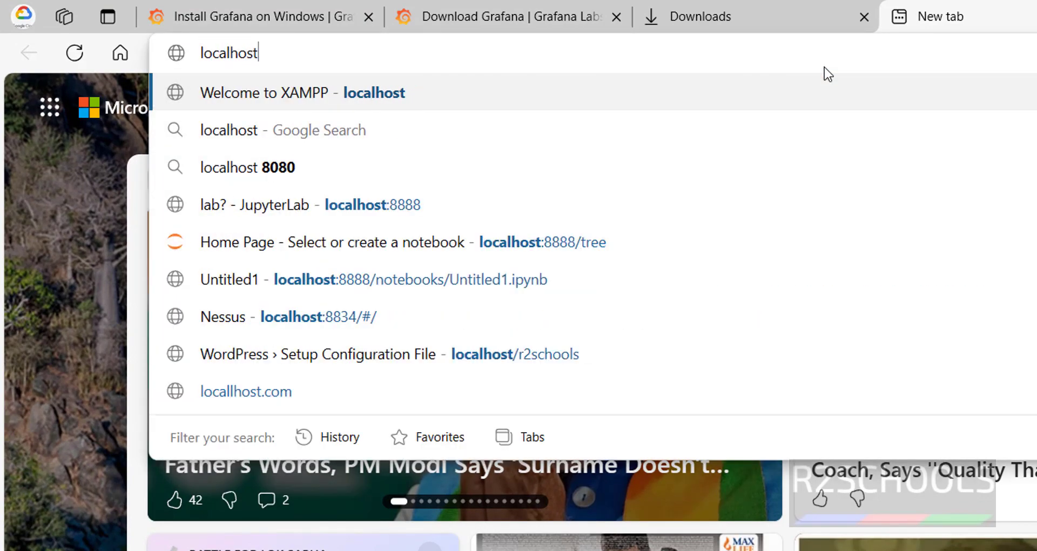
text(:300)
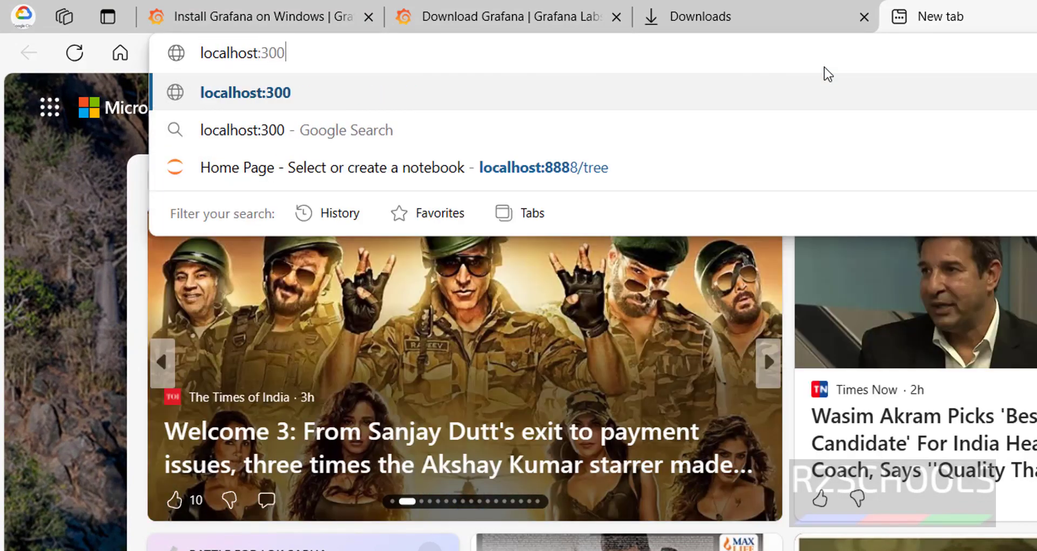
text(0)
key(Return)
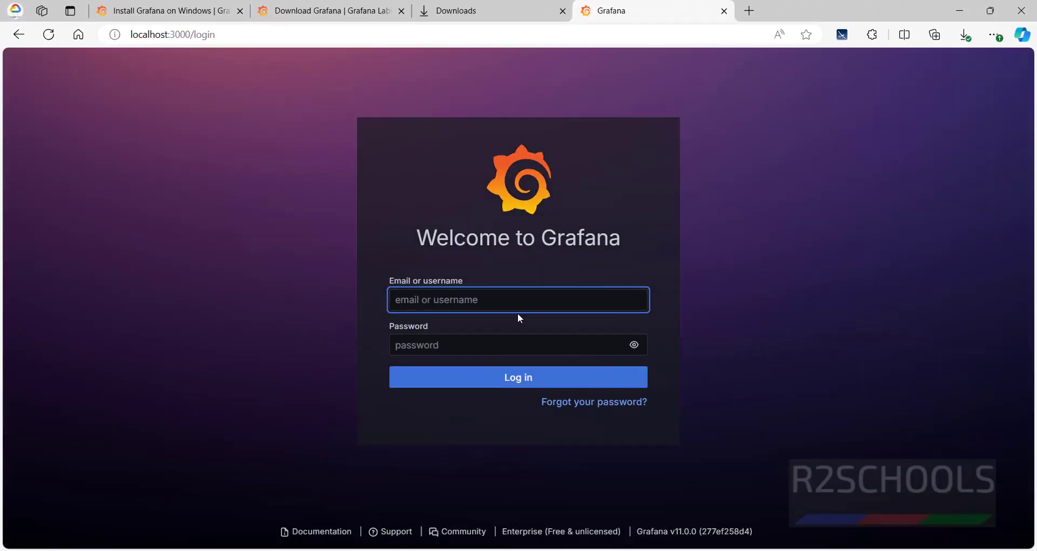
text(ad)
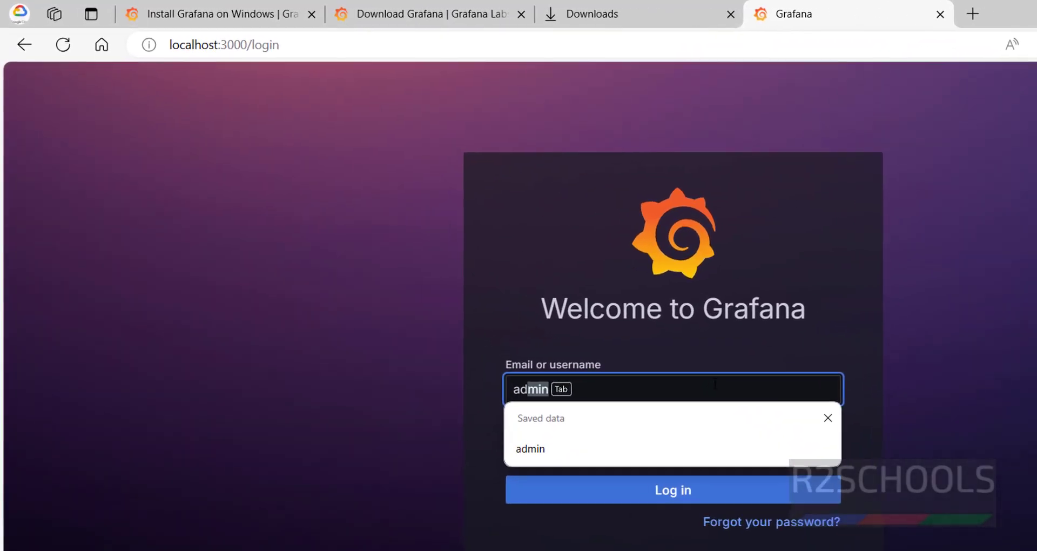
key(Tab)
key(Tab)
text(admin)
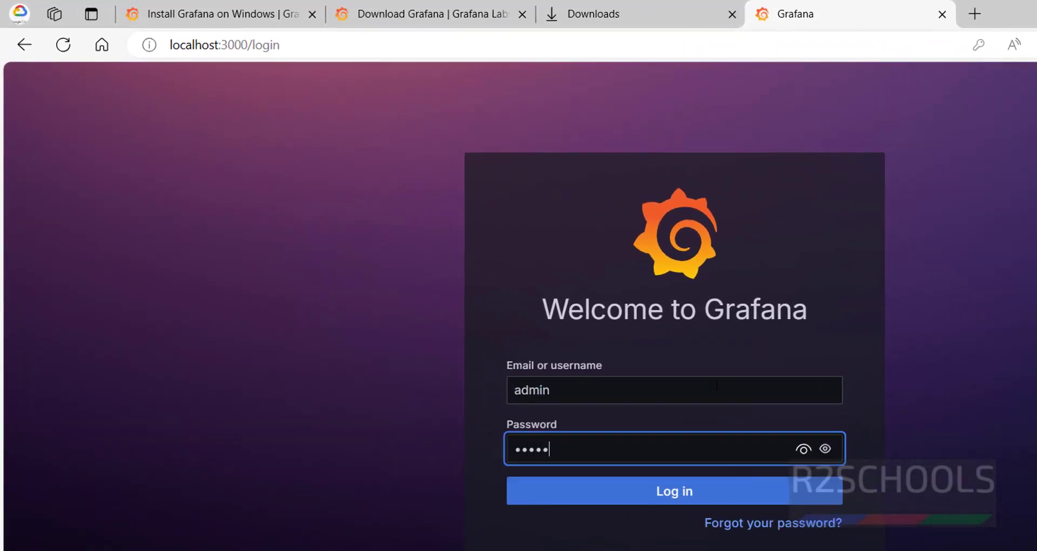
key(Return)
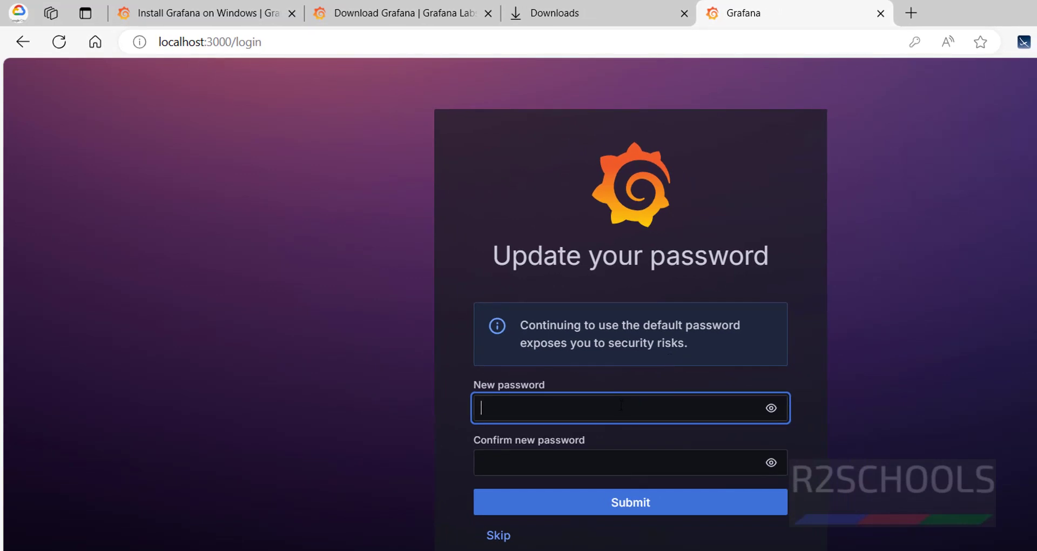
Enter and confirm a new admin password and submit it.
text(admin@123)
key(Tab)
key(Tab)
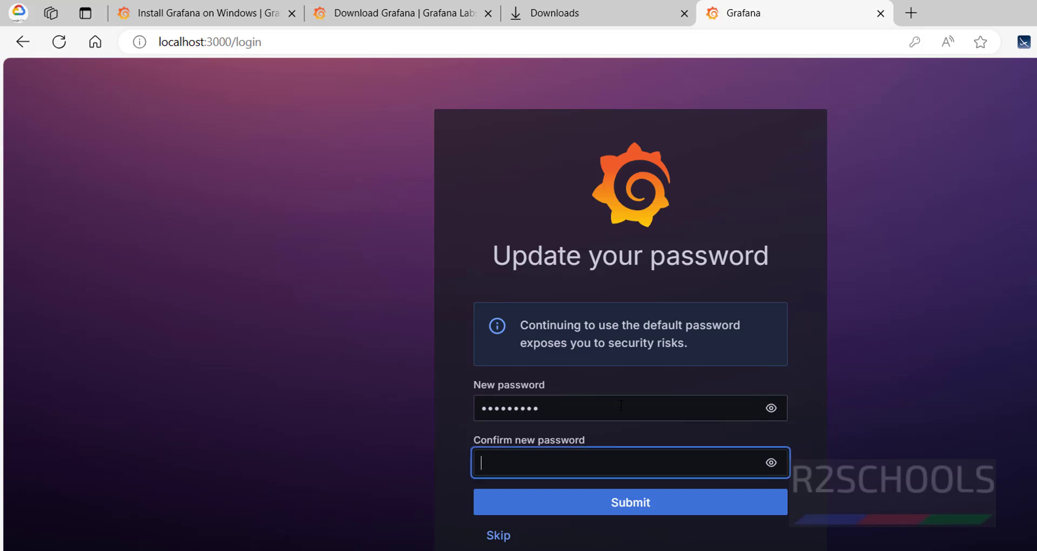
text(ad)
click(621, 501)
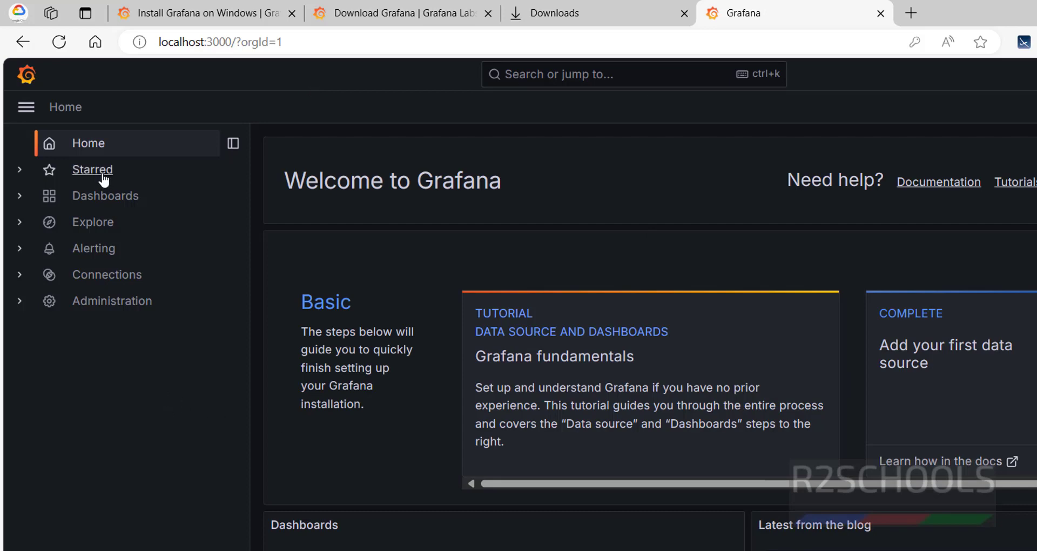
Go to Dashboards, then choose New > Connections to reach Add new connection.
click(109, 203)
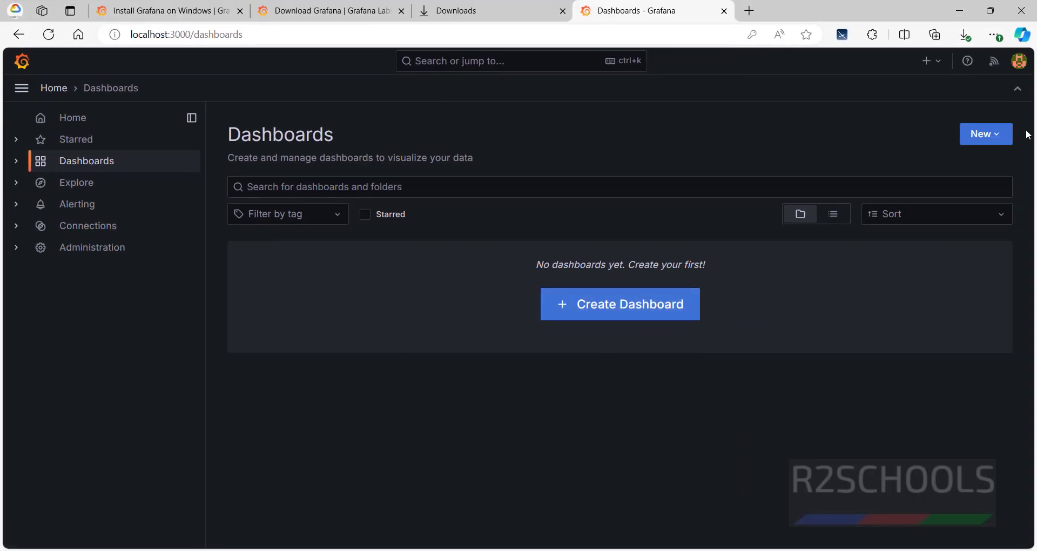
click(996, 139)
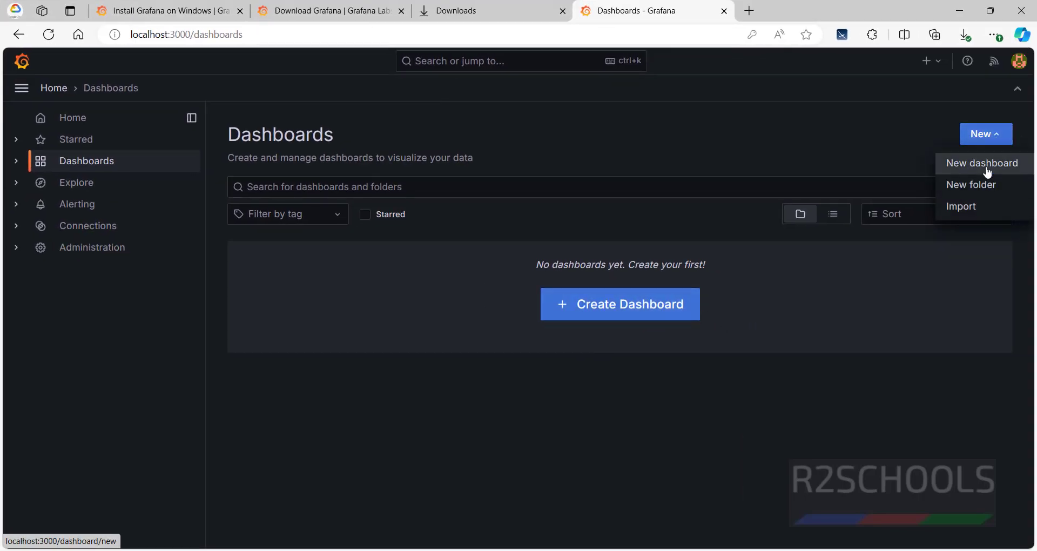
click(99, 239)
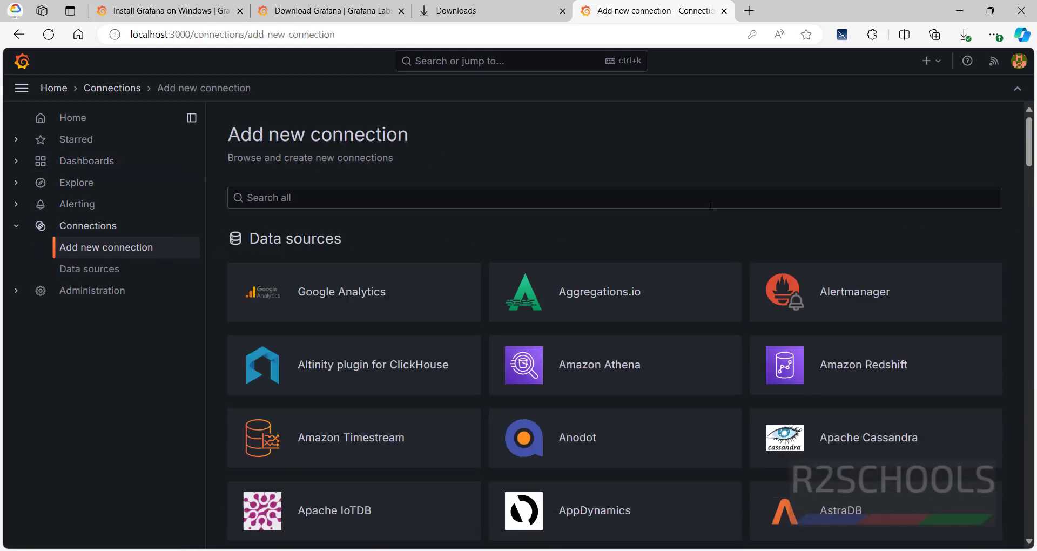
Search the connections for MySQL, then PostgreSQL, and open the PostgreSQL plugin page.
click(544, 200)
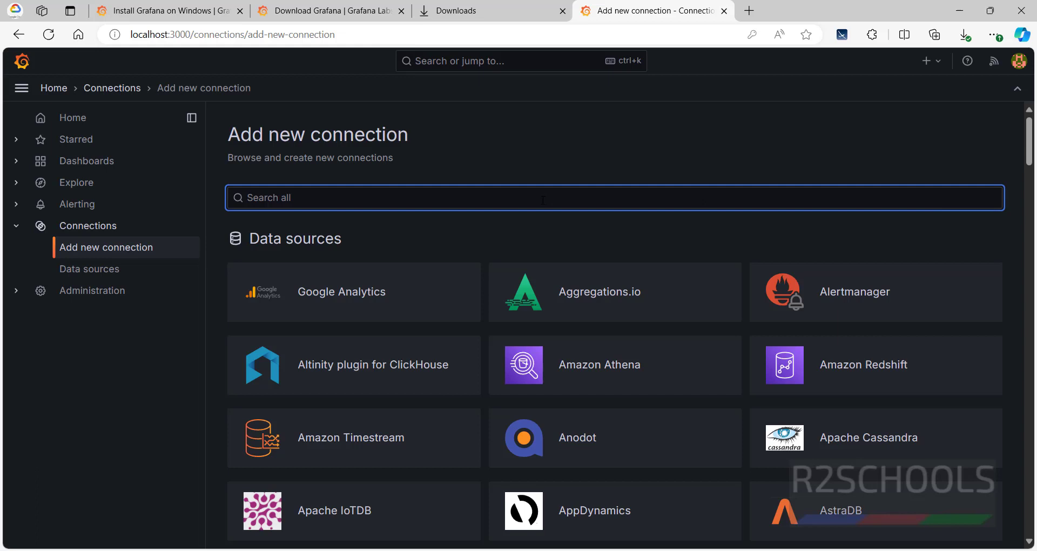
text(mysq)
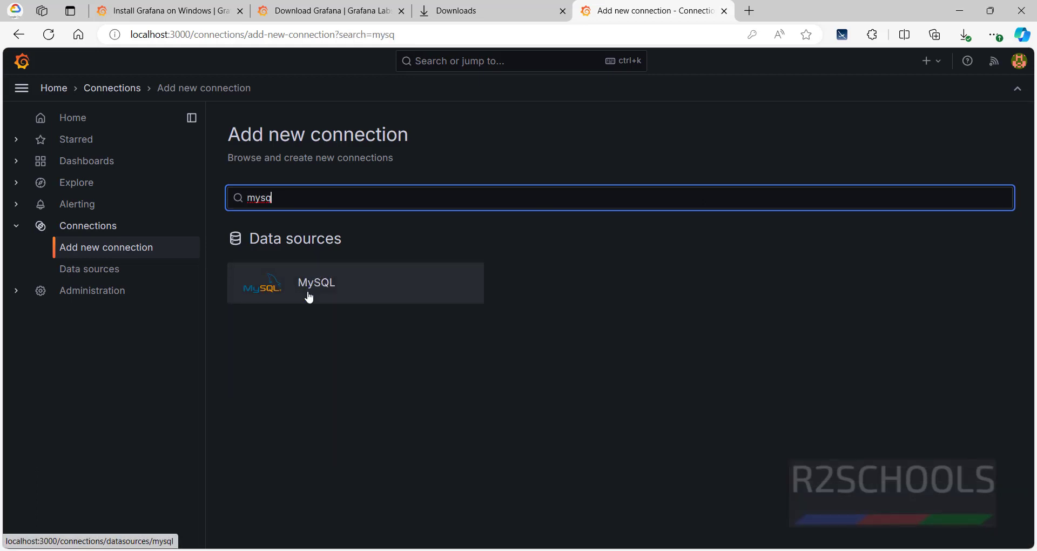
drag(273, 198, 154, 198)
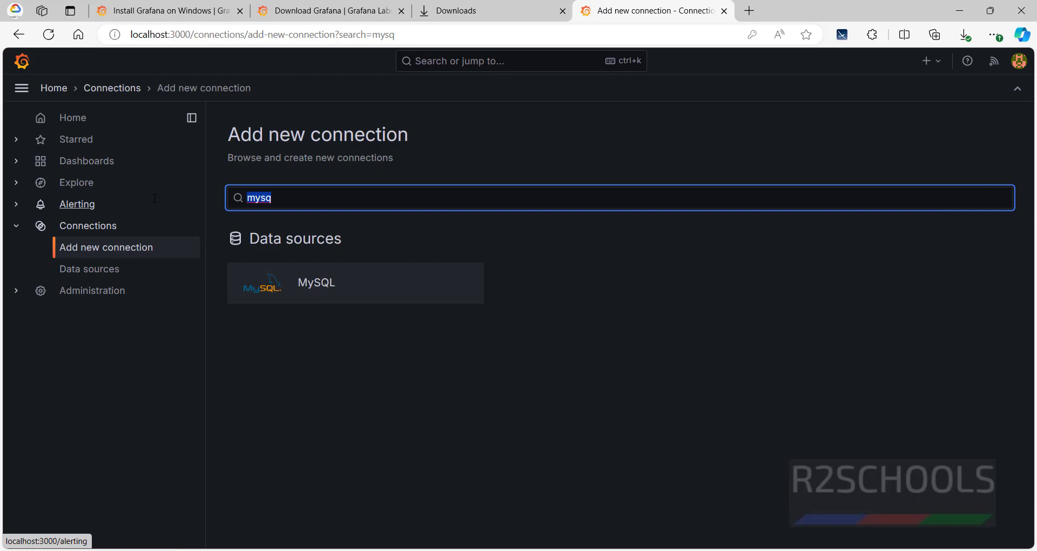
text(posgt)
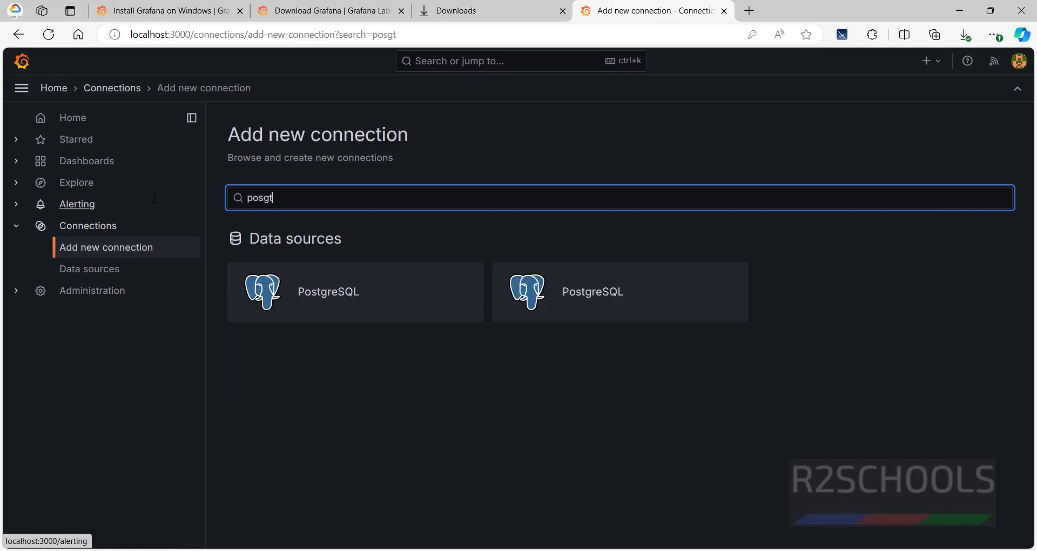
click(371, 305)
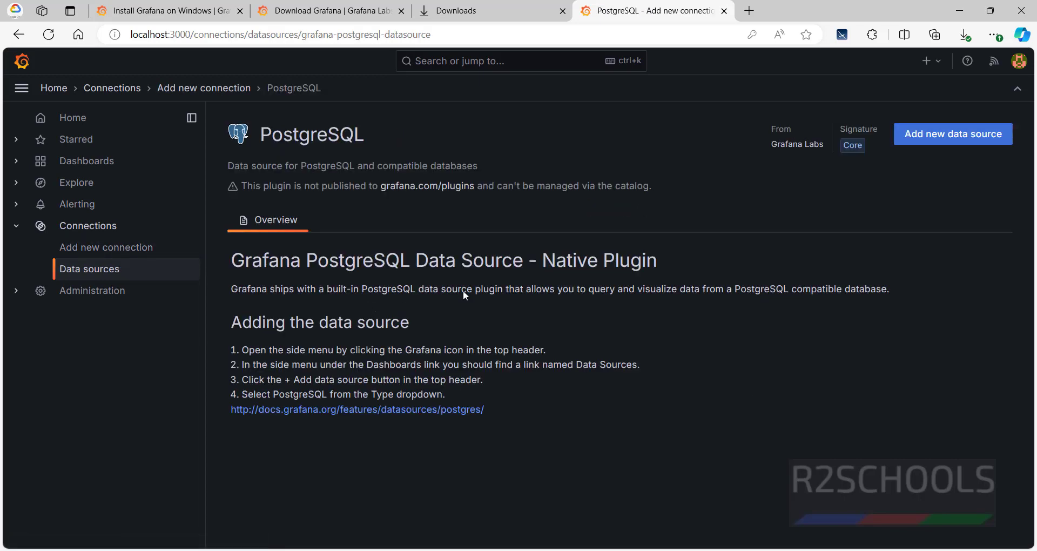
Add a new PostgreSQL data source and review its settings page.
click(936, 140)
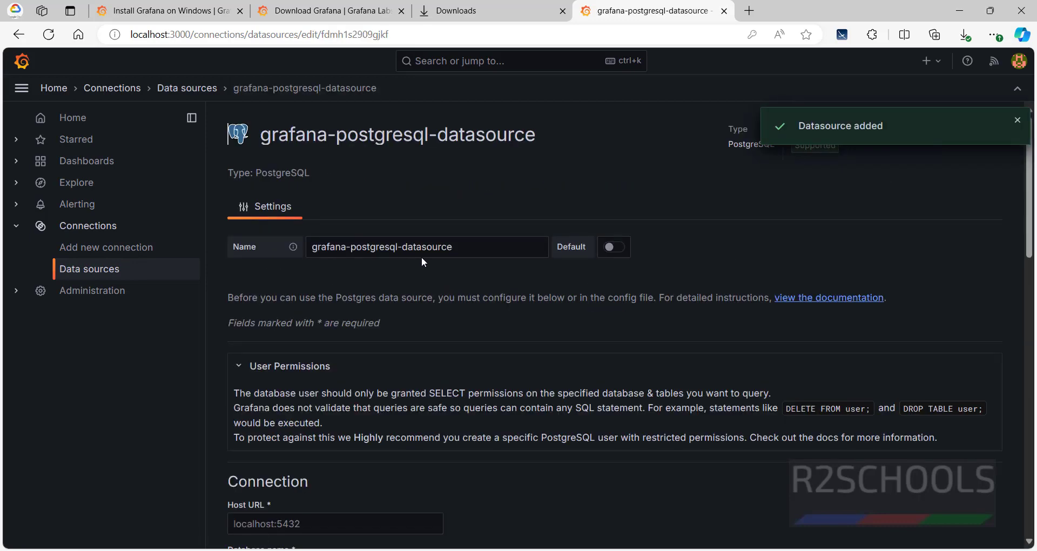
drag(422, 252, 291, 248)
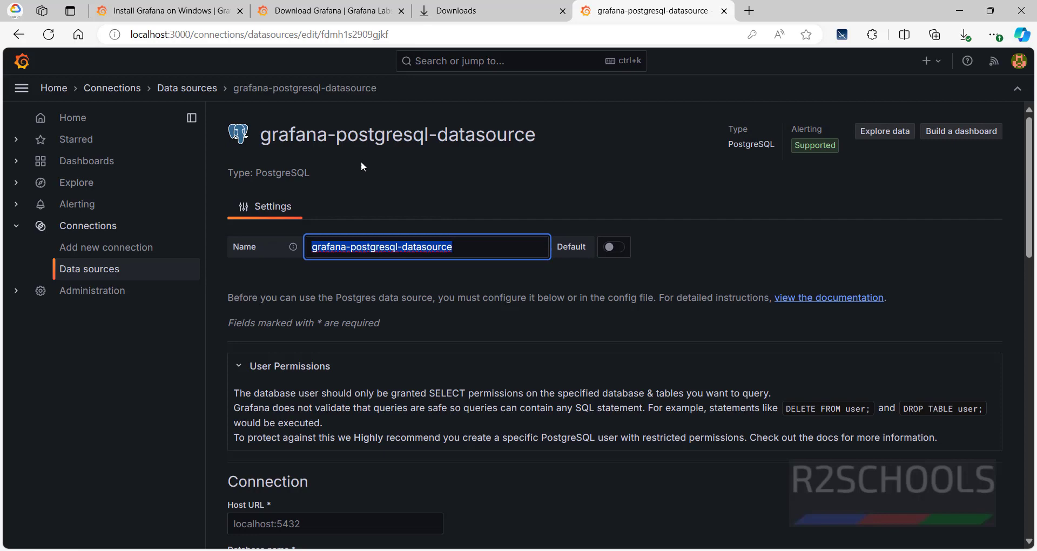
scroll(319, 280, down, 4)
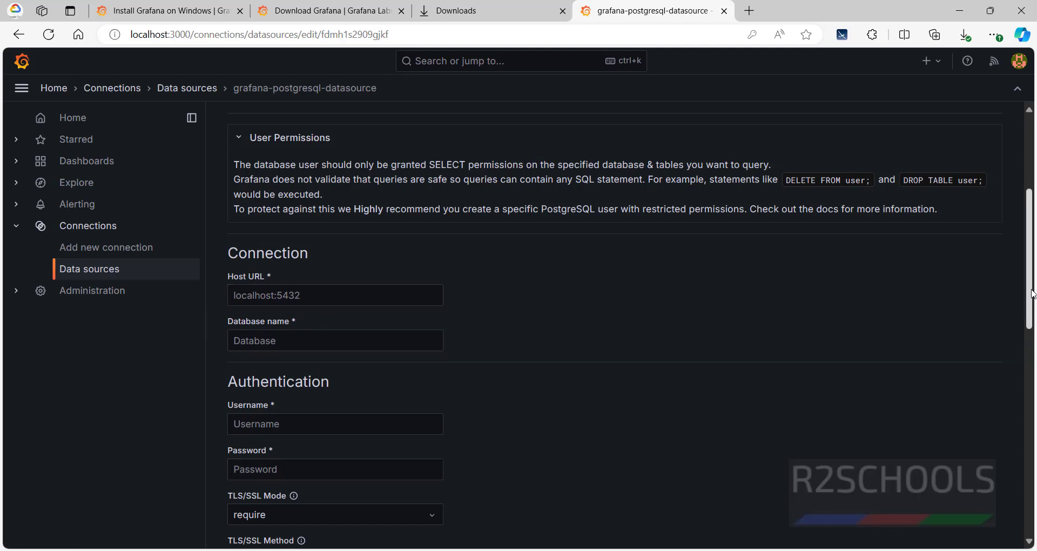
drag(1029, 294, 899, 532)
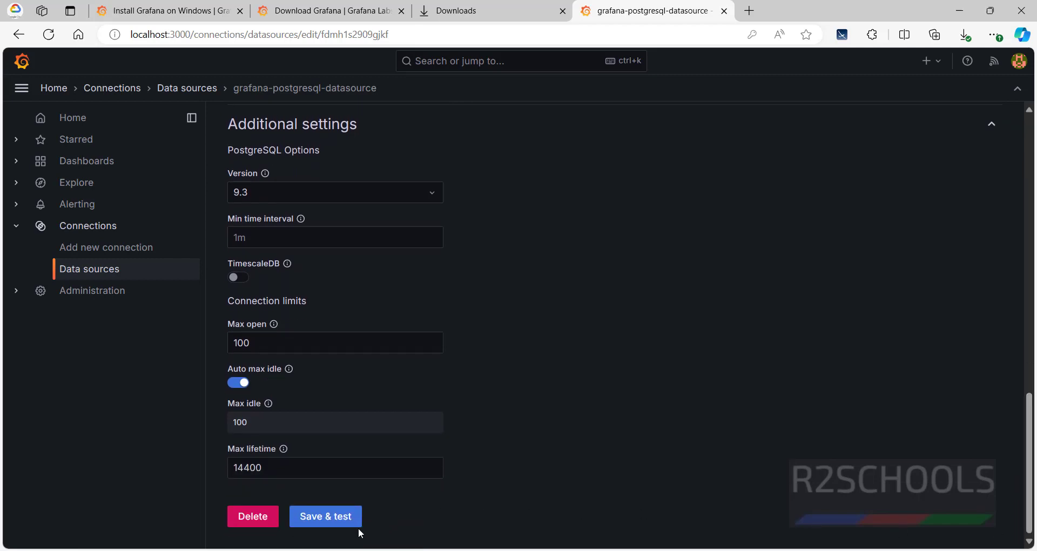
Open the MySQL data source, set database r2schools, and test the connection.
click(89, 268)
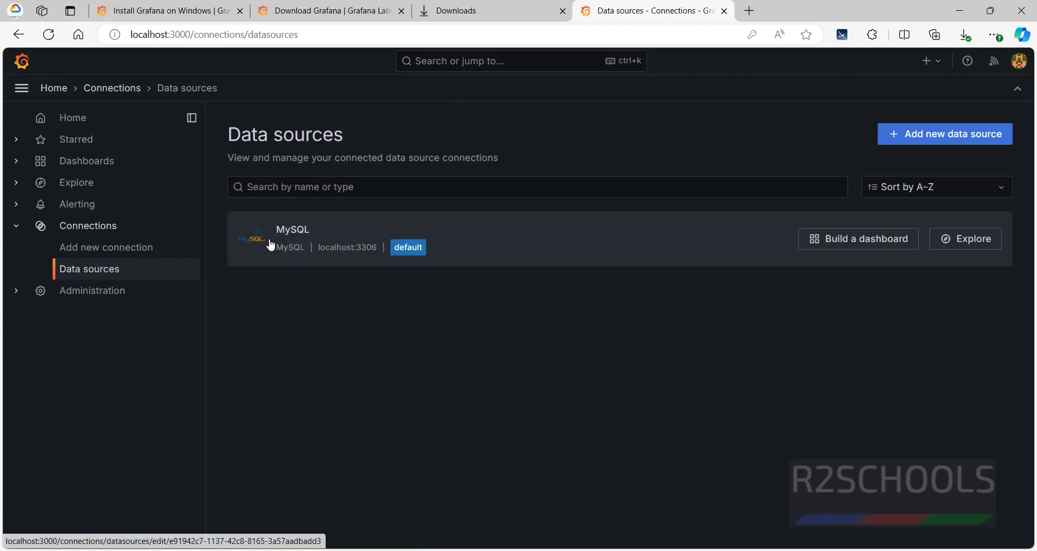
click(271, 246)
scroll(334, 265, down, 5)
click(329, 275)
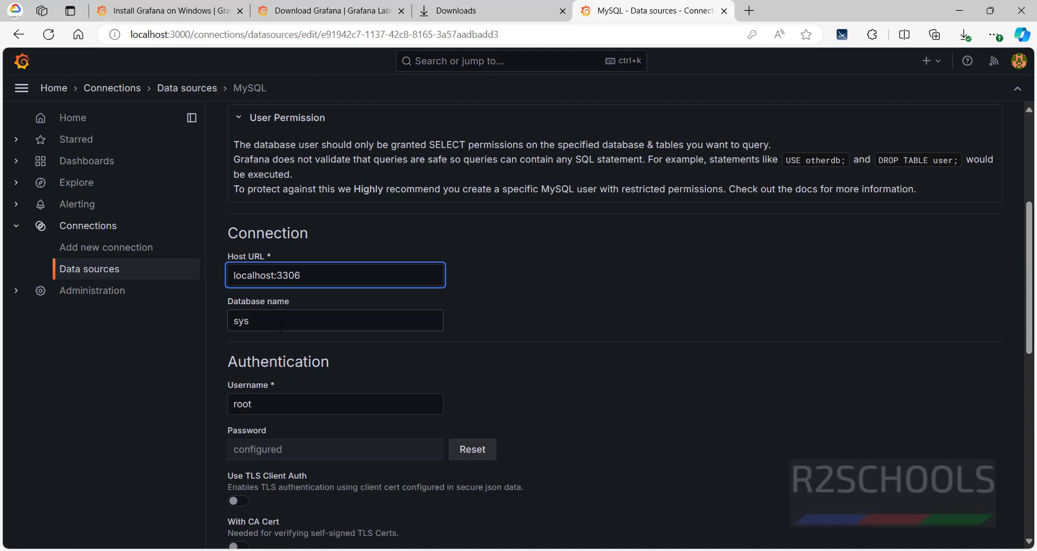
key(Tab)
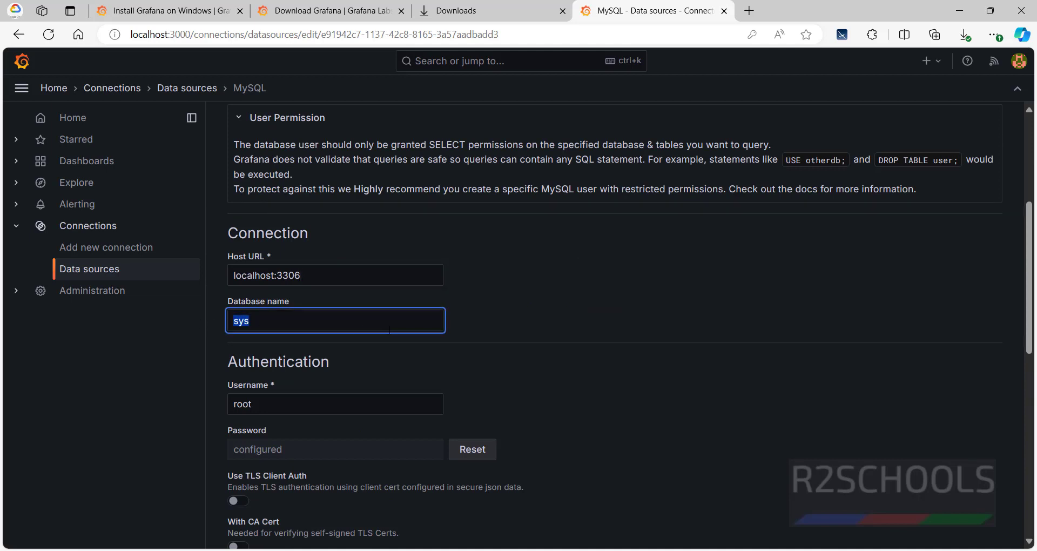
text(r2schools)
click(322, 447)
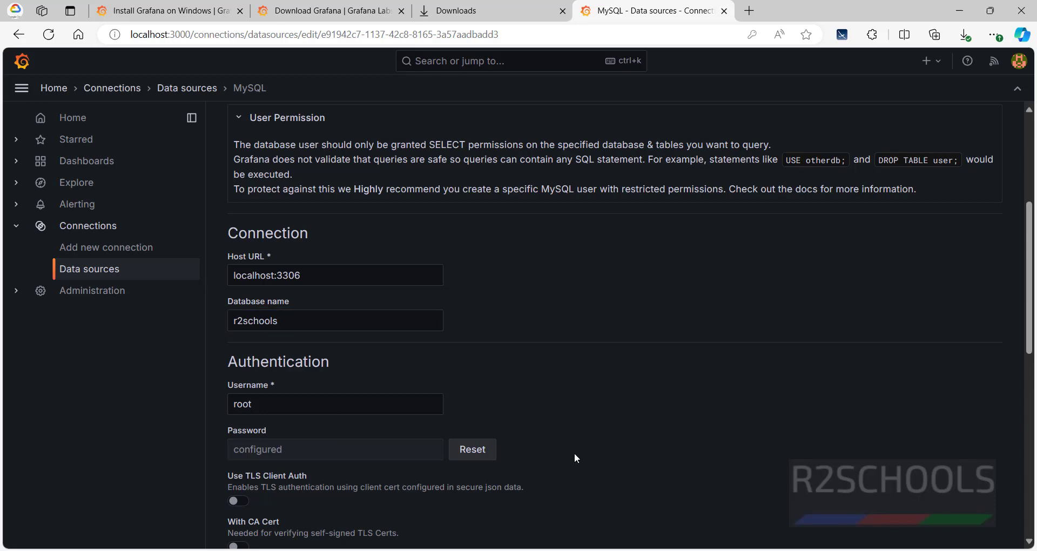
drag(1028, 332, 1029, 511)
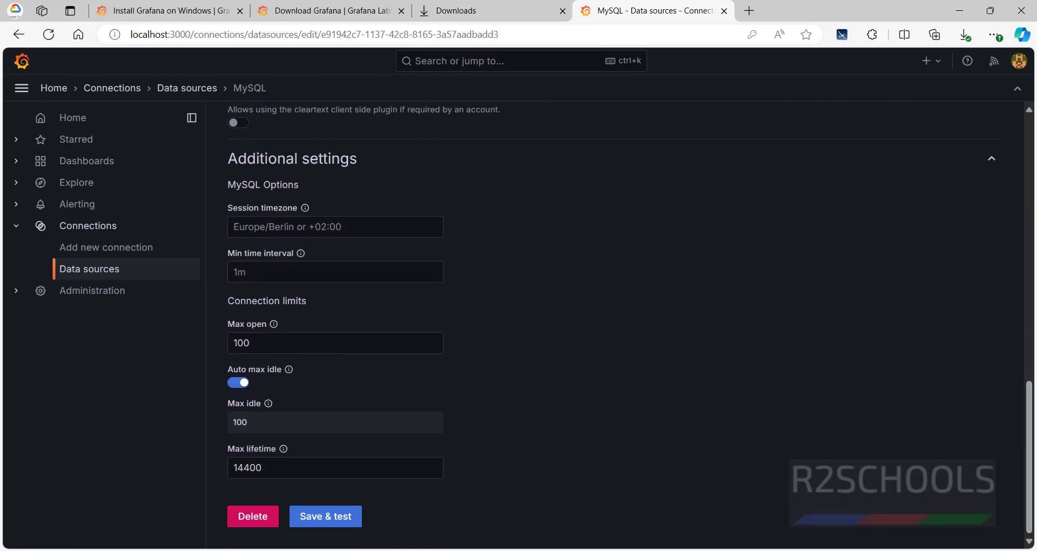
click(336, 516)
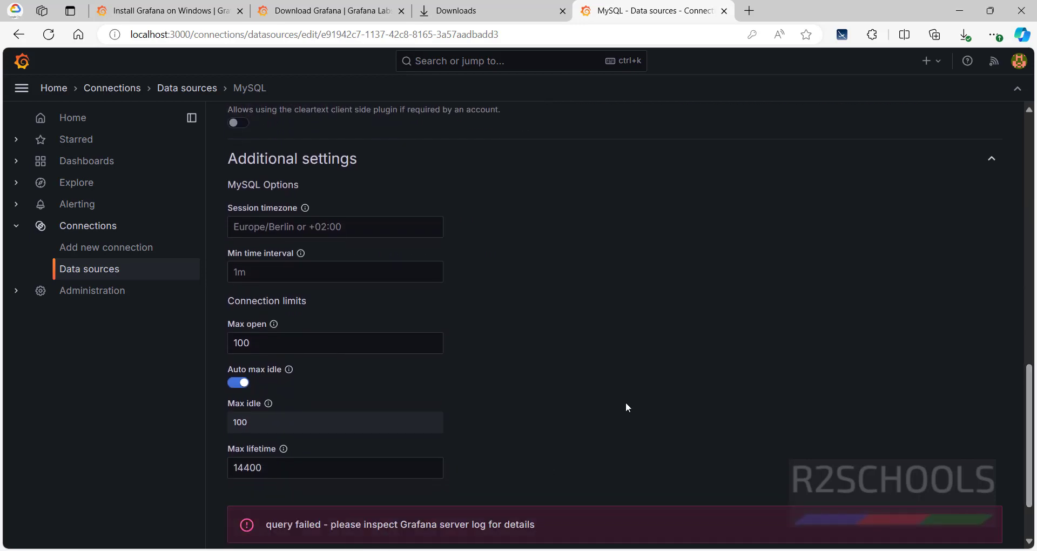
Reset and re-enter the MySQL password, then Save & test again.
scroll(1029, 361, up, 5)
scroll(1032, 346, up, 4)
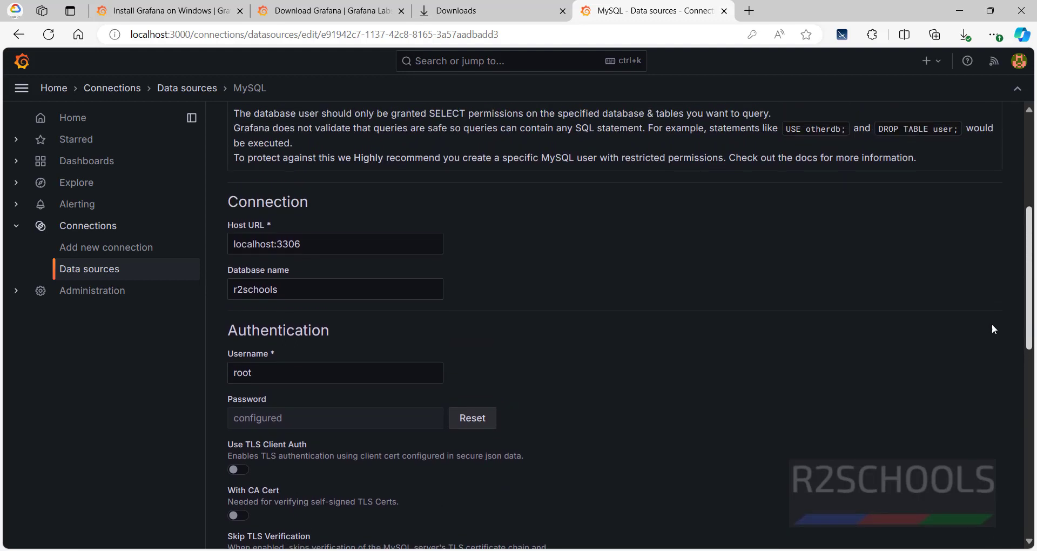
click(473, 417)
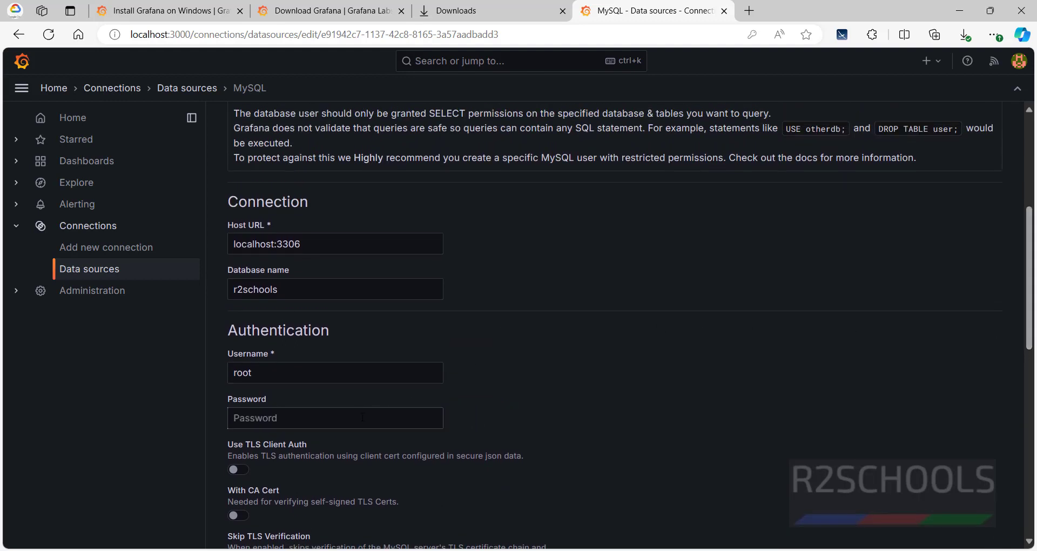
click(378, 418)
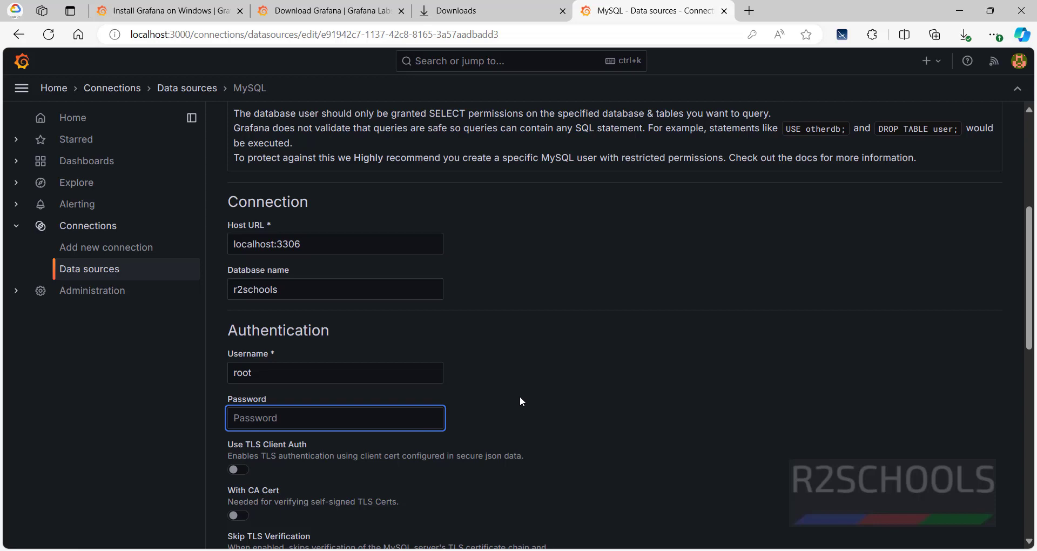
key(super)
click(235, 417)
text(r2schools)
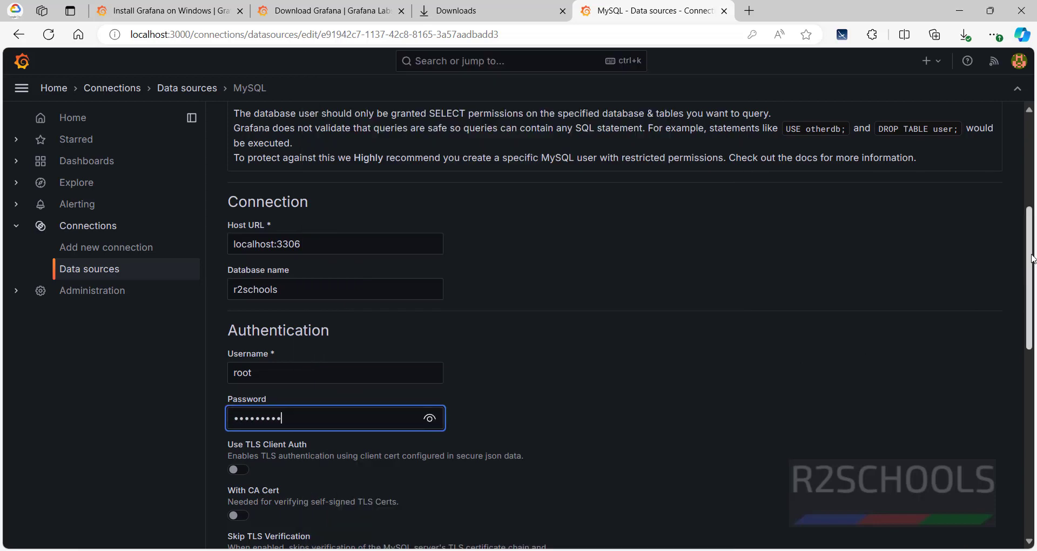
drag(1031, 258, 1031, 437)
click(326, 517)
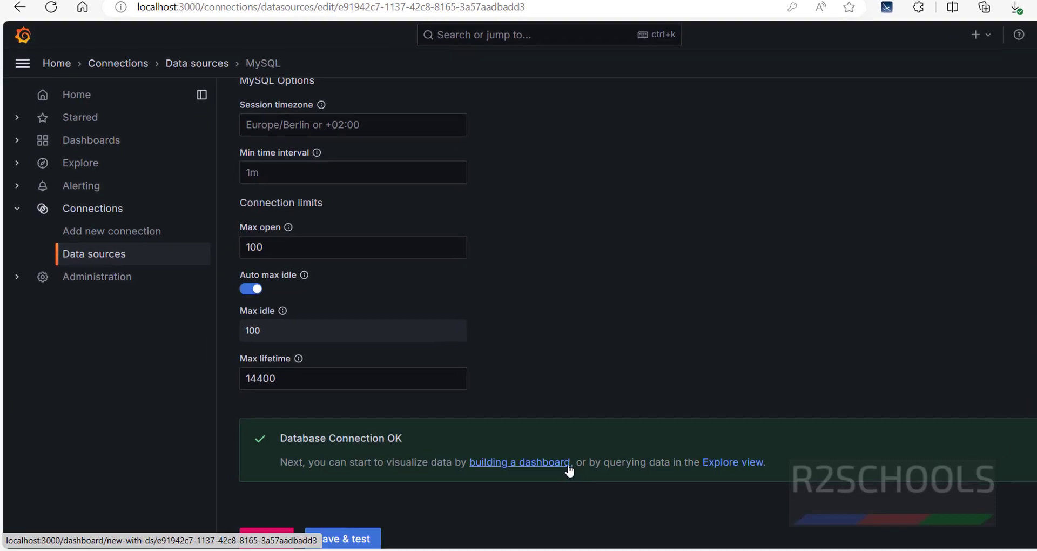
Start a new dashboard from the data source, then launch services.msc.
click(678, 451)
key(super+r)
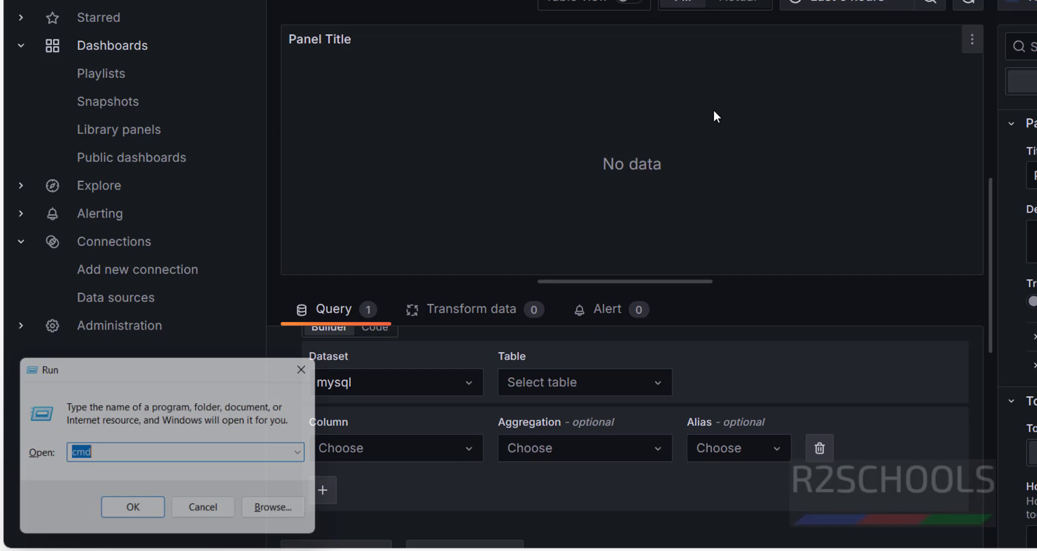
text(se)
text(rvices)
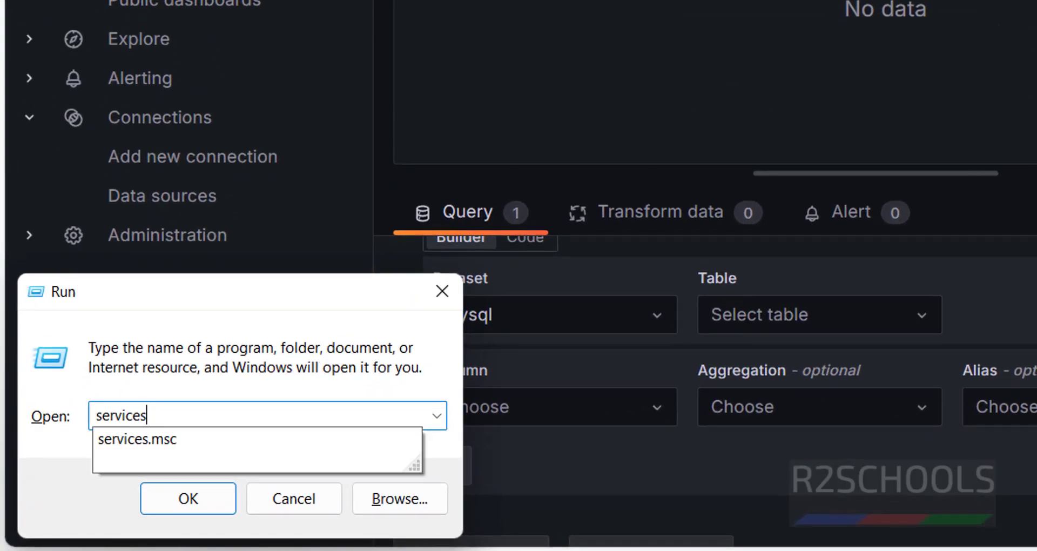
text(.msc)
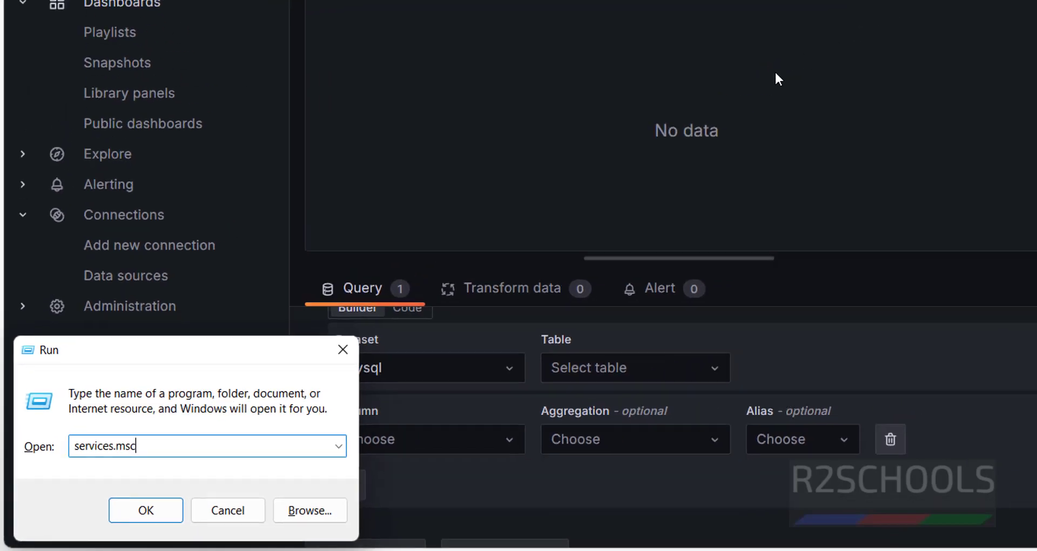
key(Return)
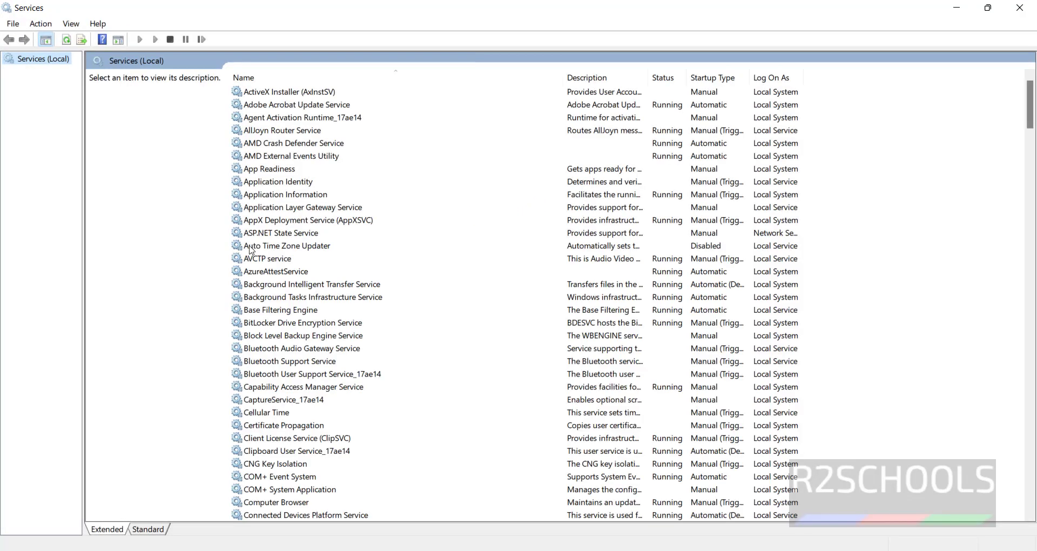
Find the Grafana service in Services and stop it.
click(250, 246)
key(g)
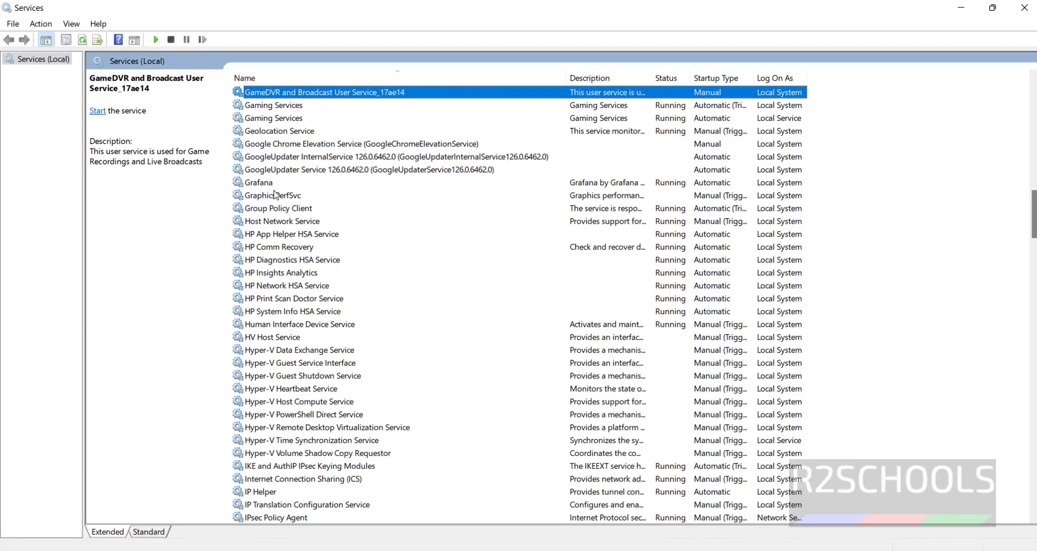
key(r)
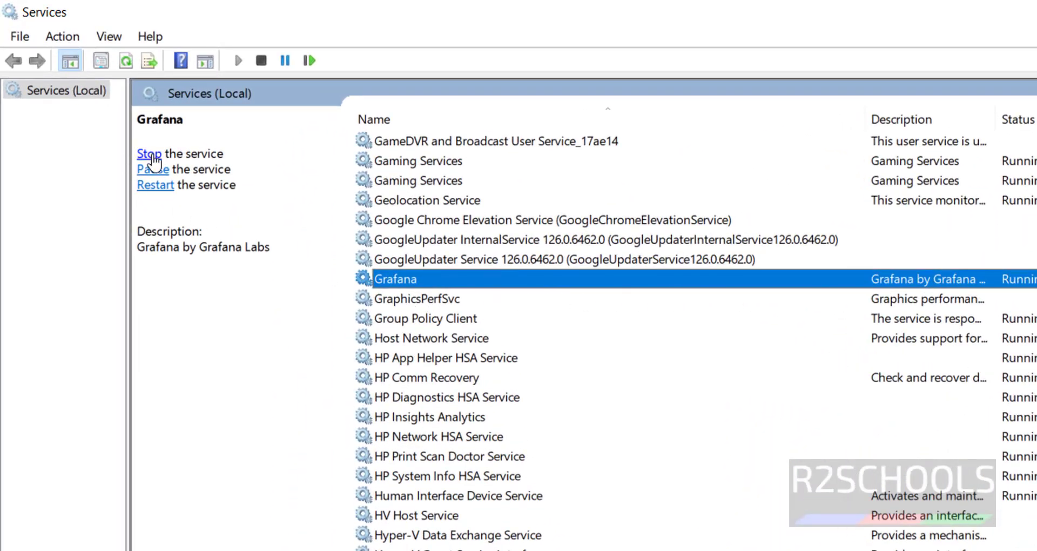
click(152, 156)
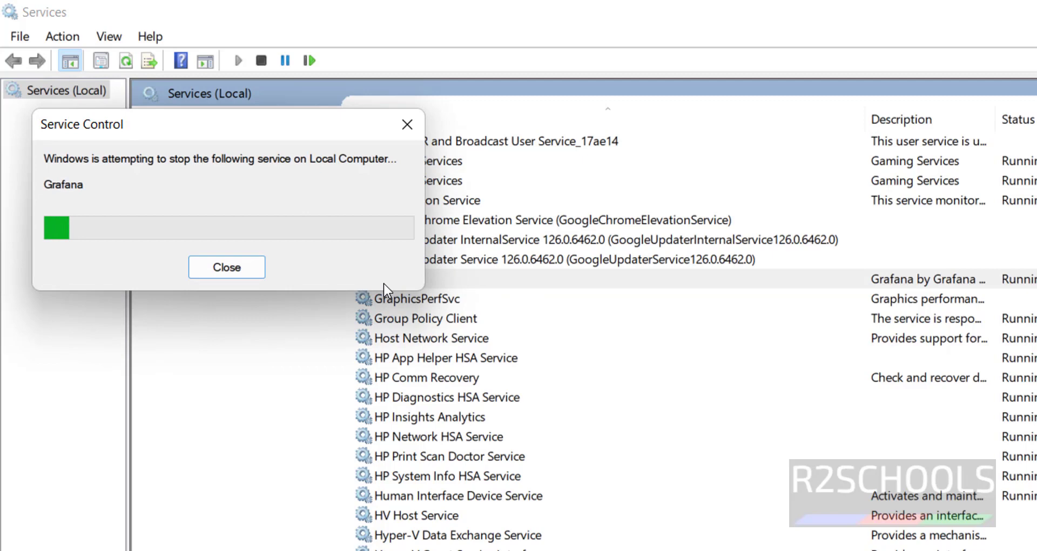
right_click(399, 279)
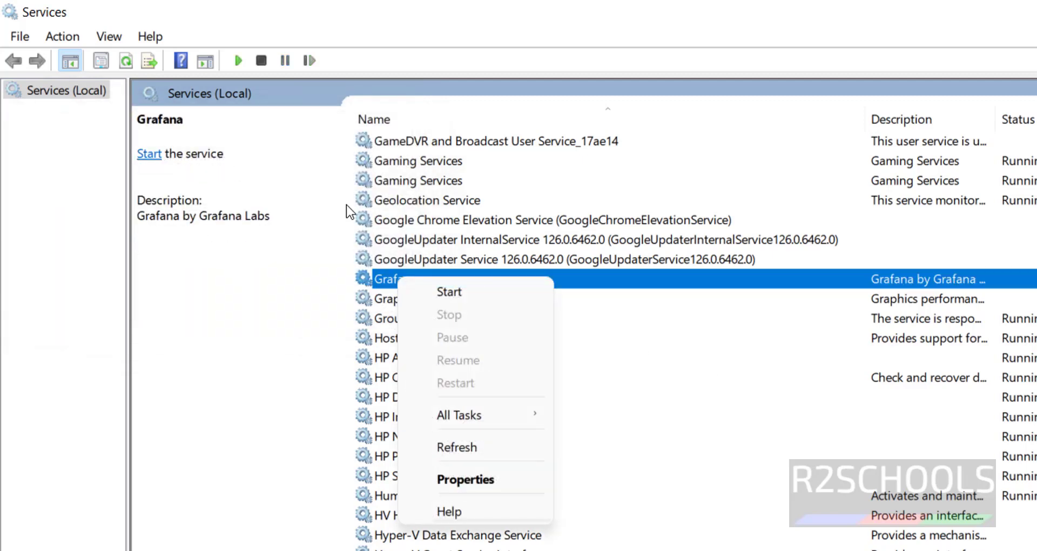
click(853, 340)
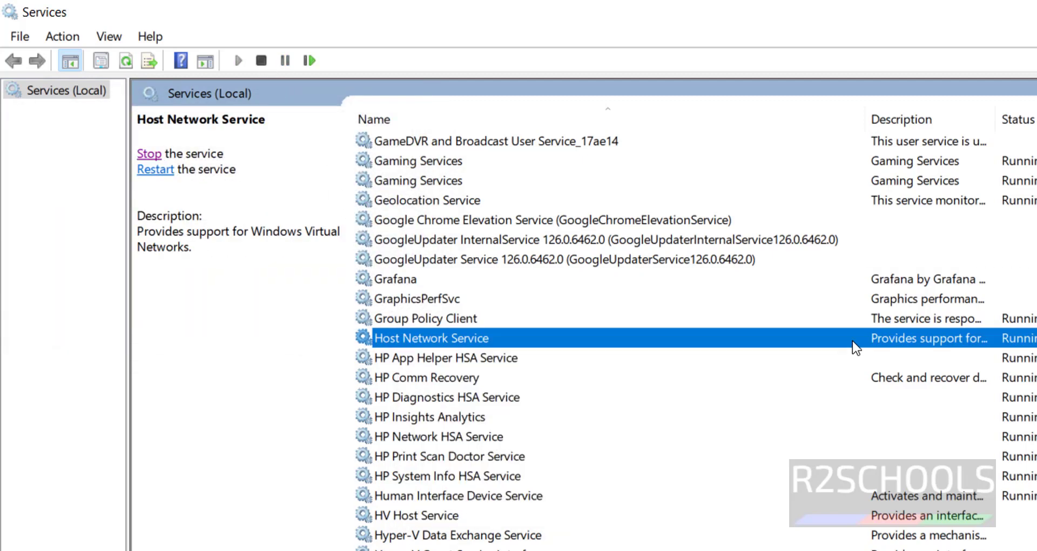
key(alt+Tab)
key(alt+Tab)
click(953, 278)
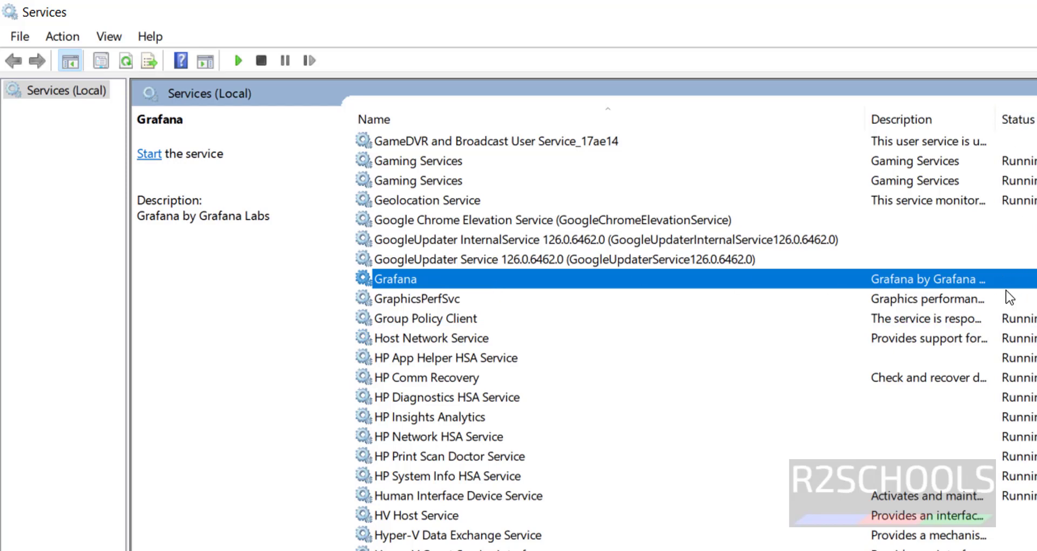
Reload localhost:3000 in Edge to confirm 'localhost refused to connect' while Grafana is stopped, then return to Services.
key(alt+Tab)
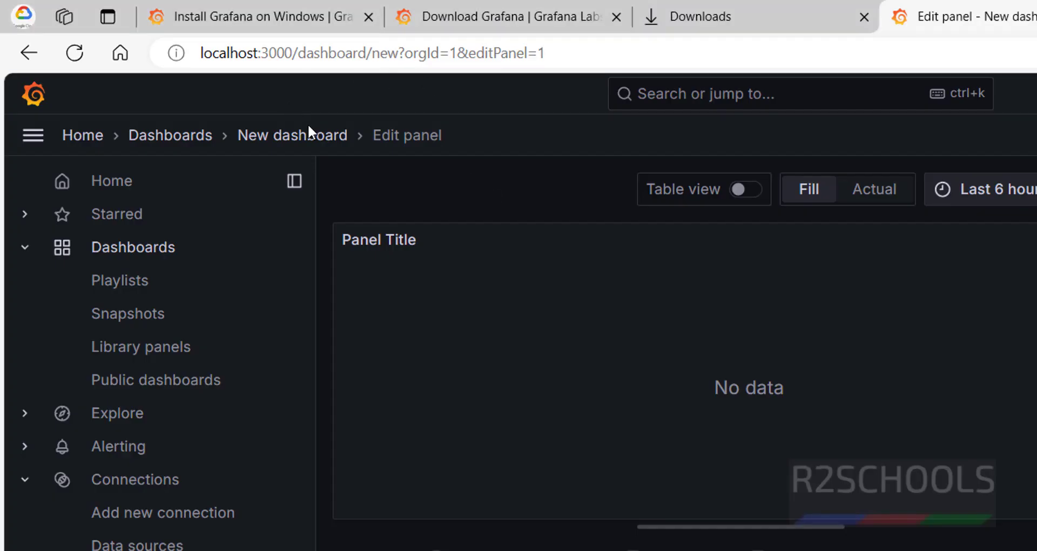
click(75, 53)
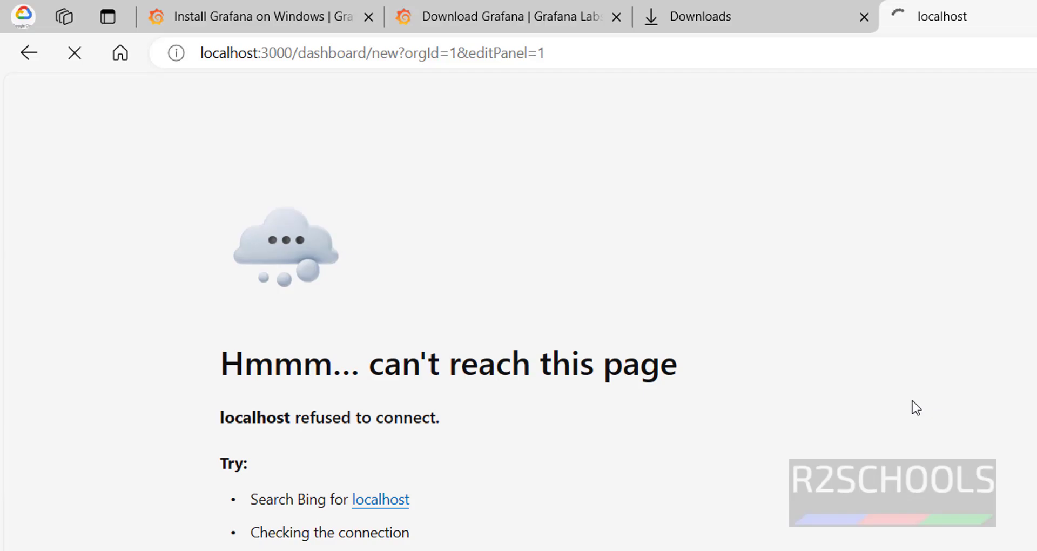
key(alt+Tab)
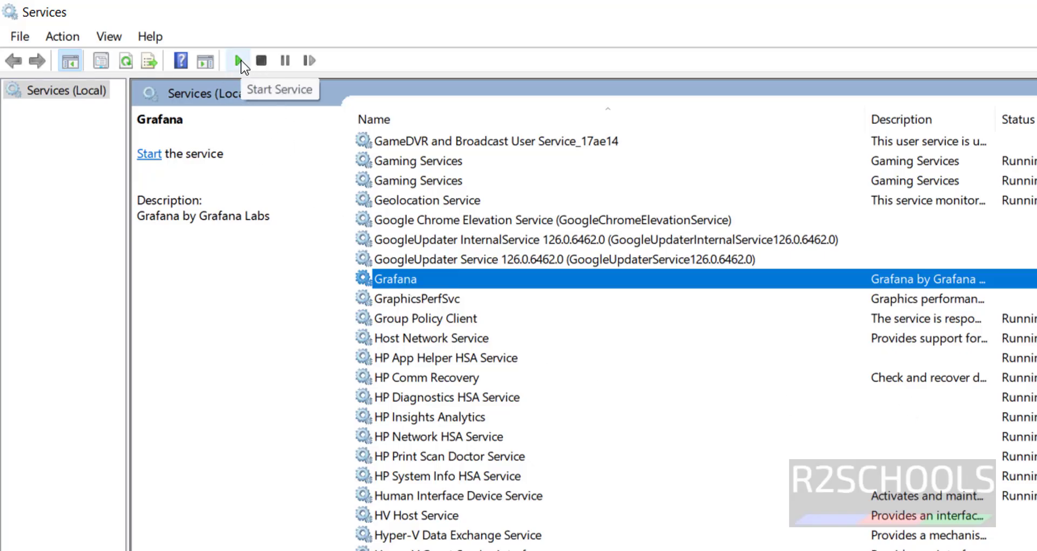
Start the Grafana service and reload localhost:3000 in Edge to confirm the New dashboard page loads.
right_click(414, 274)
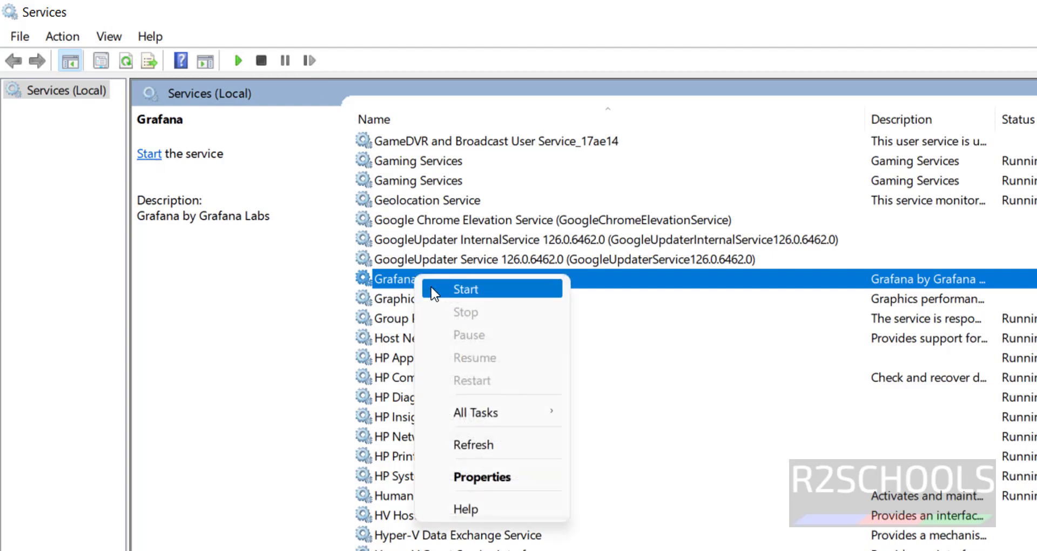
click(433, 294)
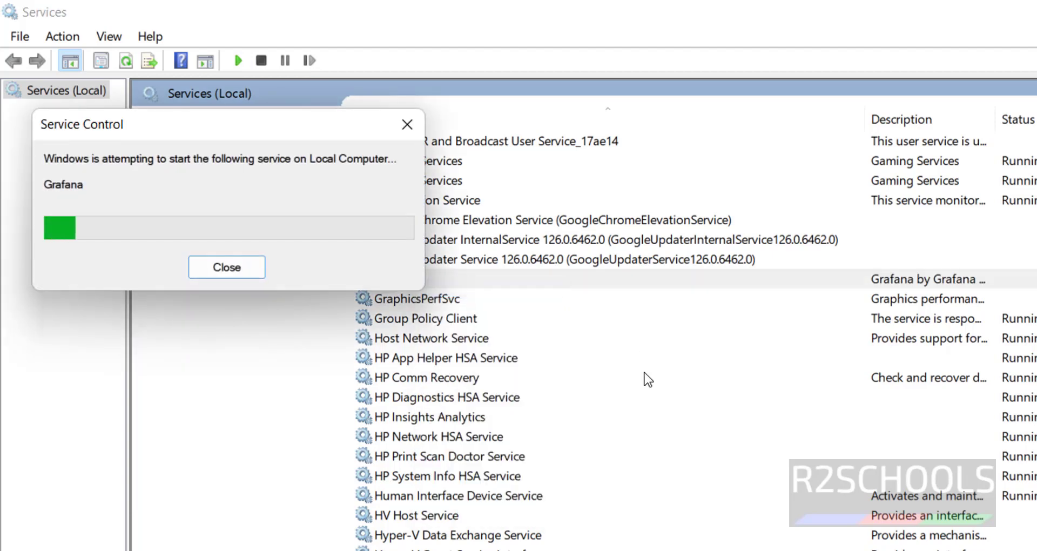
key(alt+Tab)
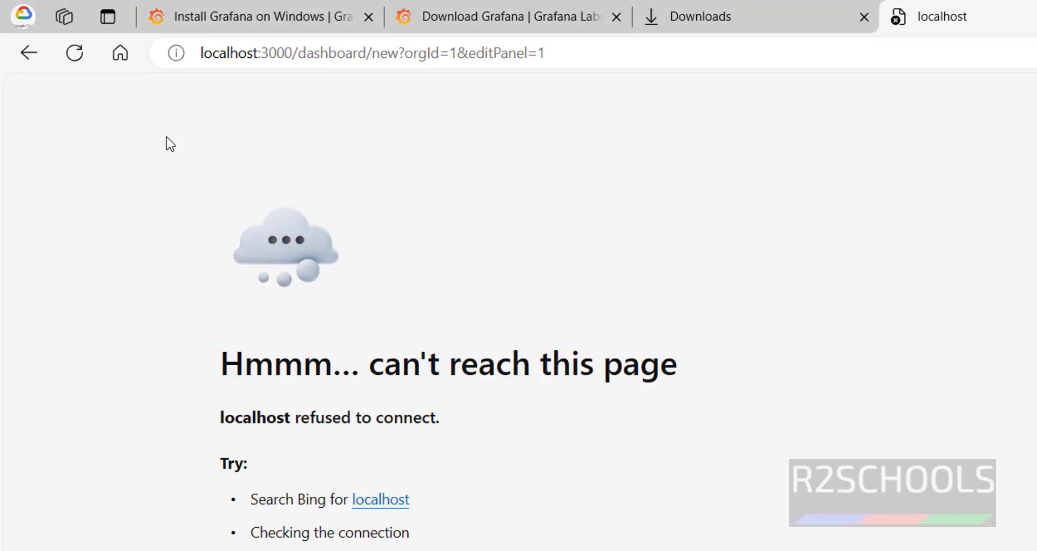
click(74, 52)
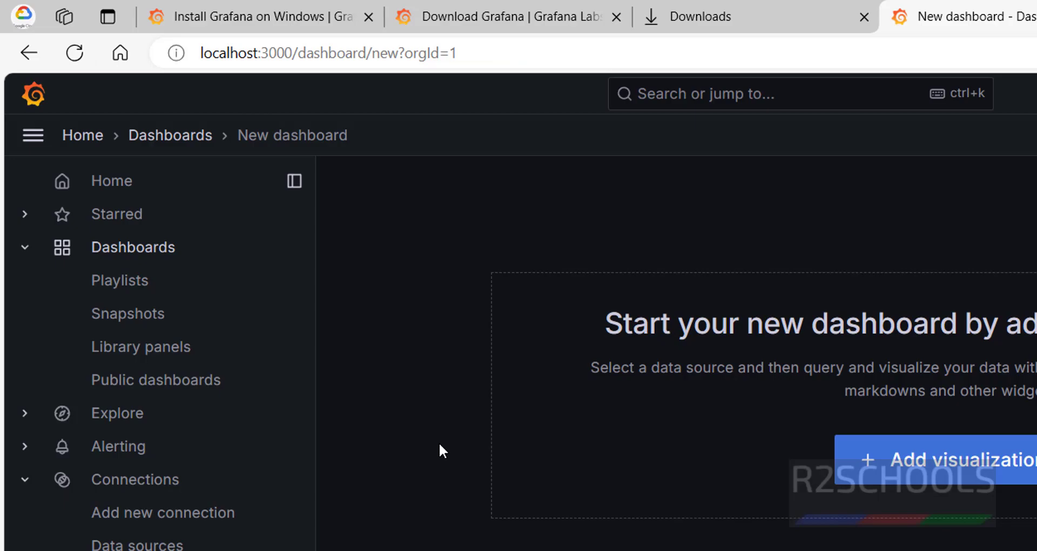
key(alt+Tab)
Restart the Grafana service from its context menu in Windows Services.
click(472, 397)
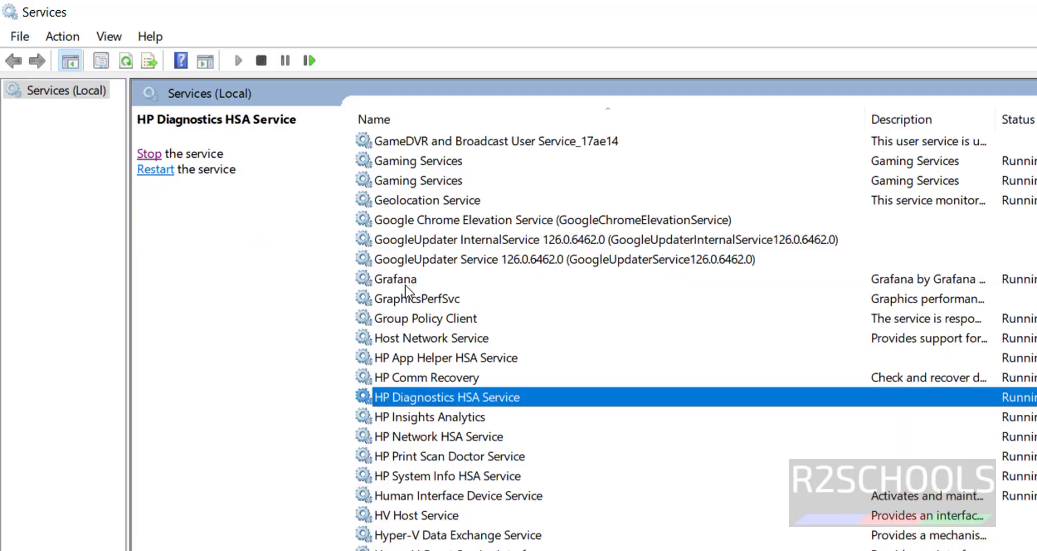
right_click(405, 281)
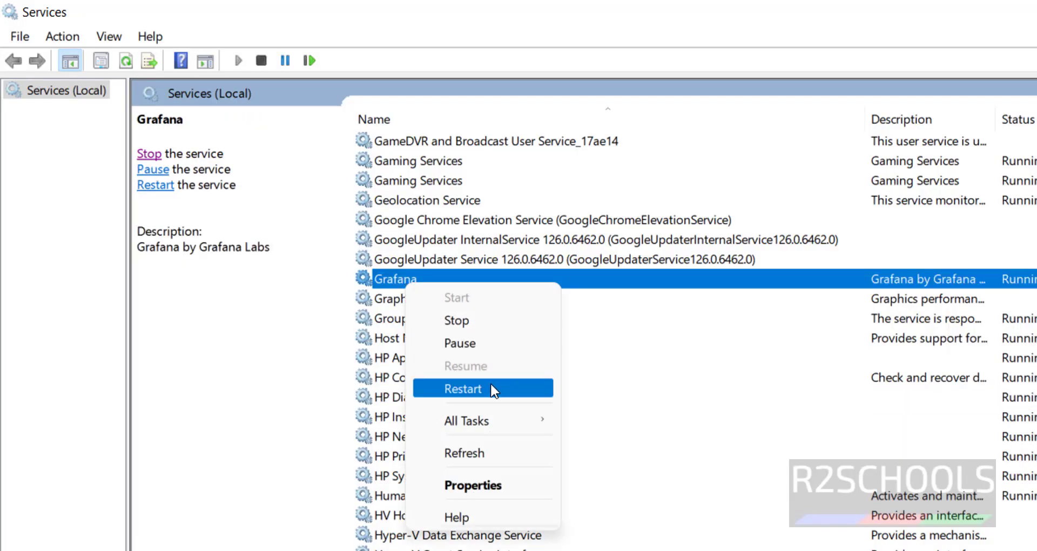
click(815, 405)
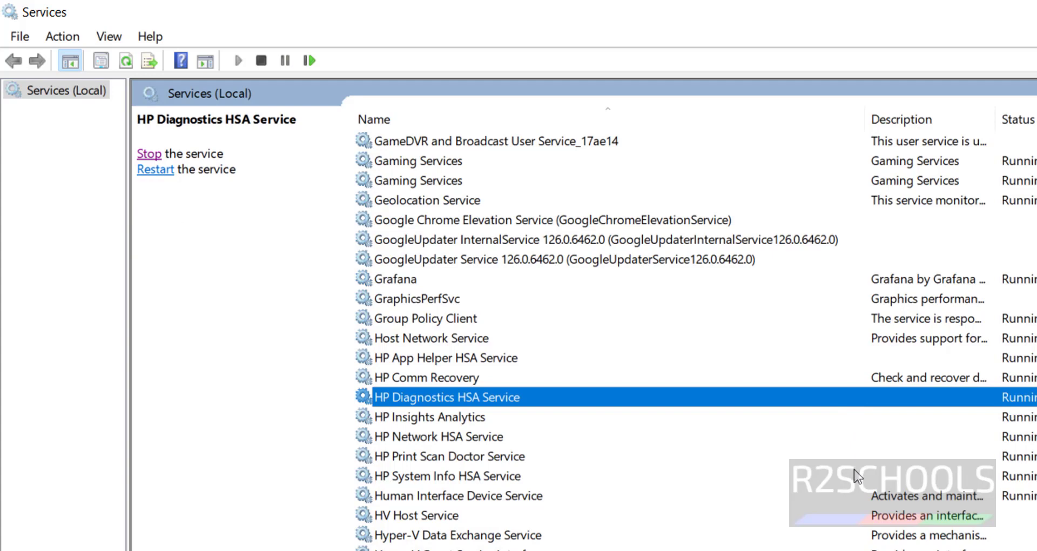